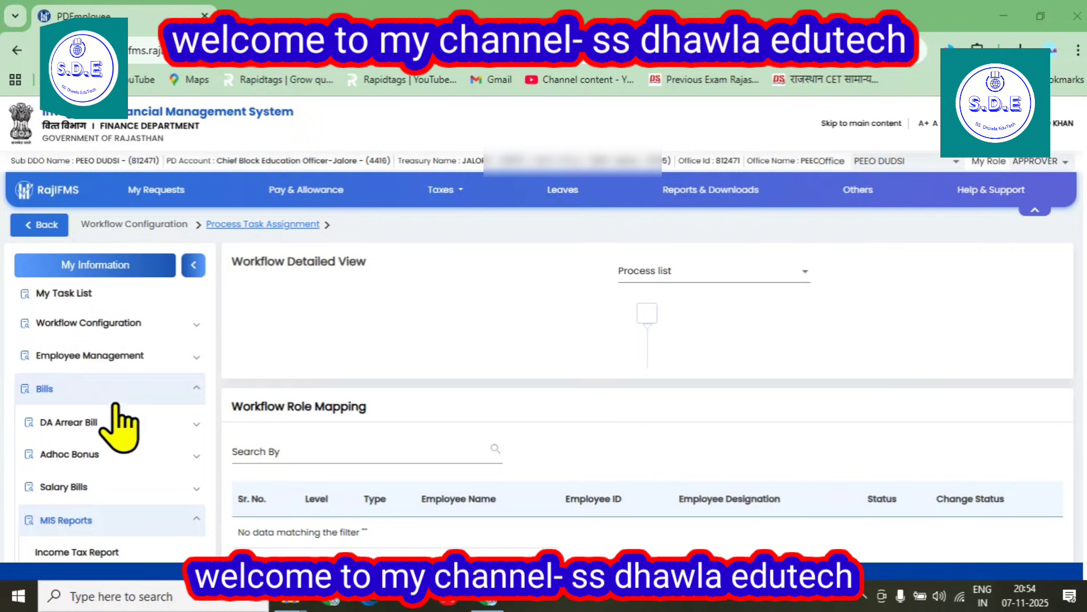
# Step: List all employees for Personal Details modification under Employee Management and open the employee's personal details form
pyautogui.click(104, 357)
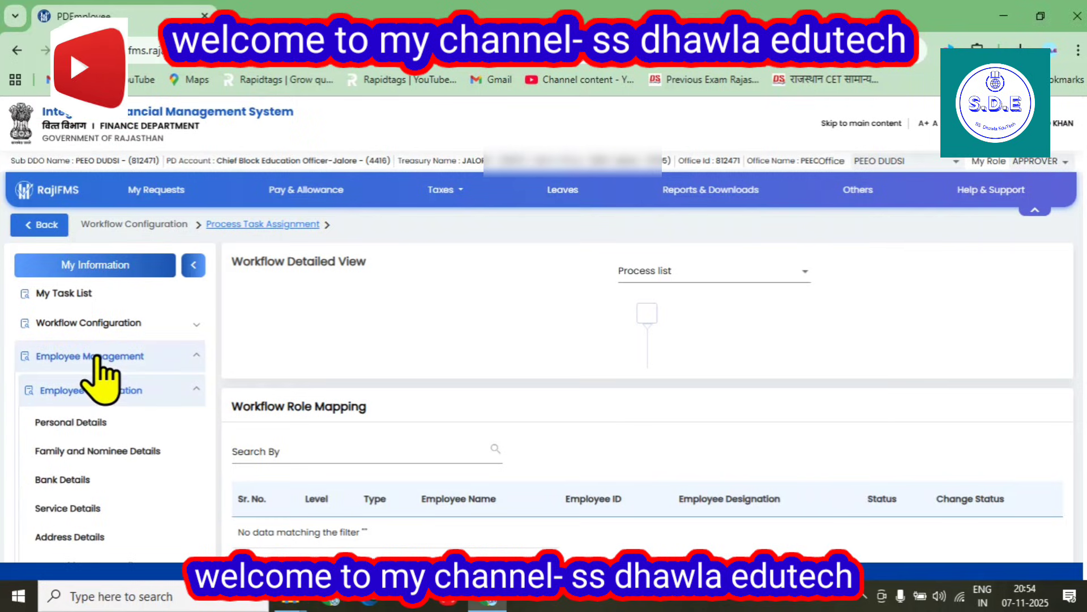
pyautogui.click(98, 390)
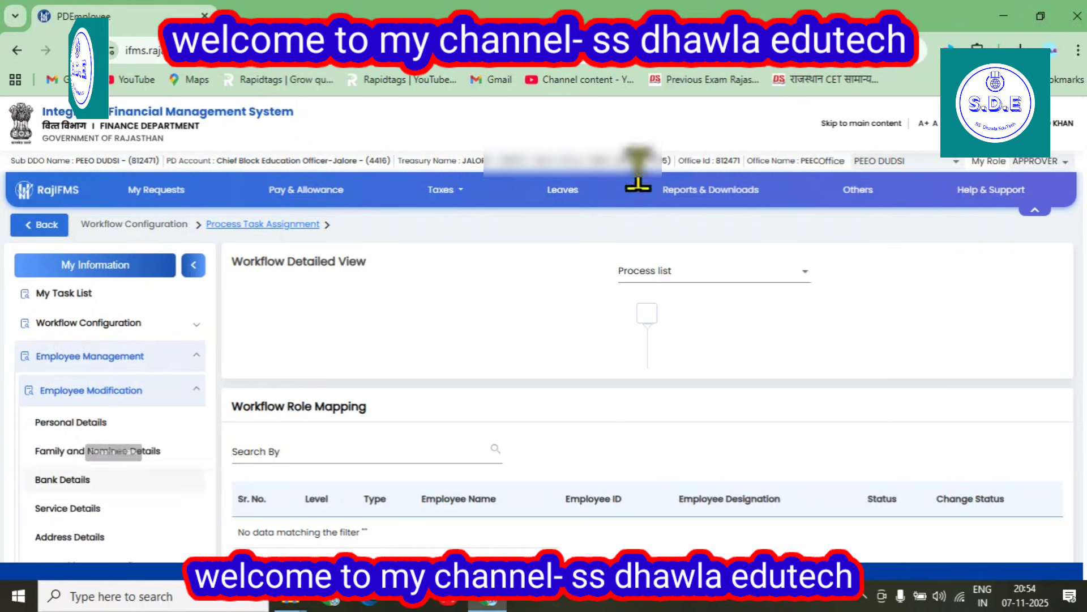
pyautogui.scroll(-3, 152, 440)
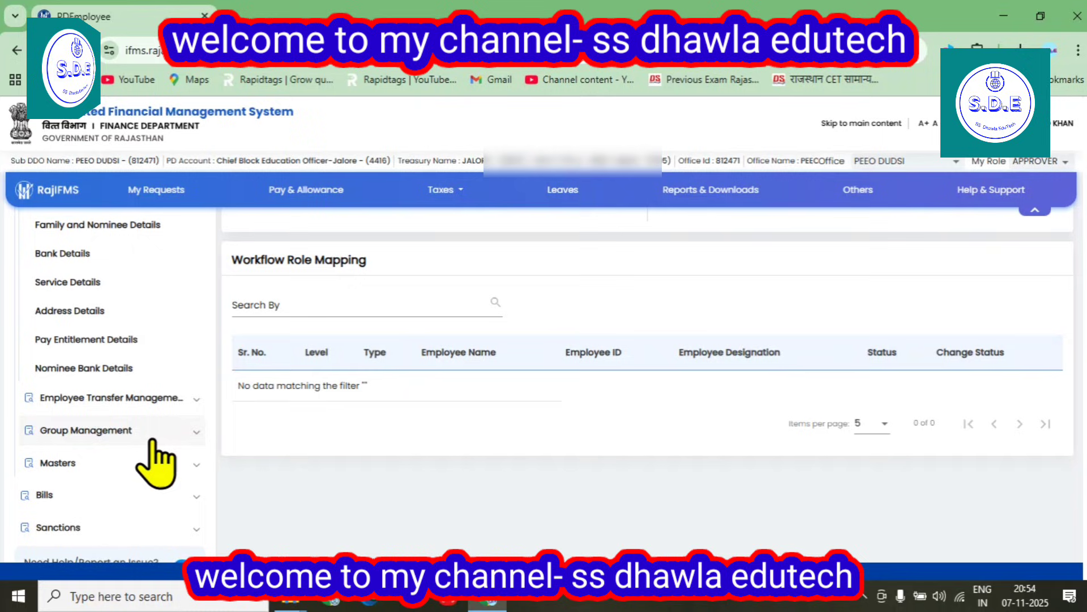
pyautogui.click(91, 367)
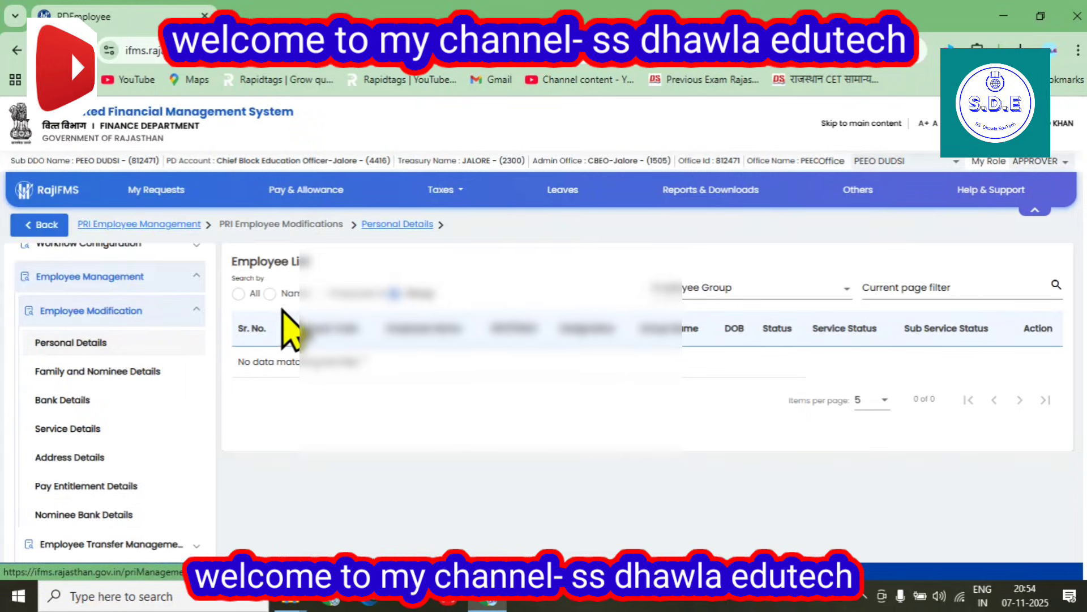
pyautogui.click(238, 293)
pyautogui.click(1043, 366)
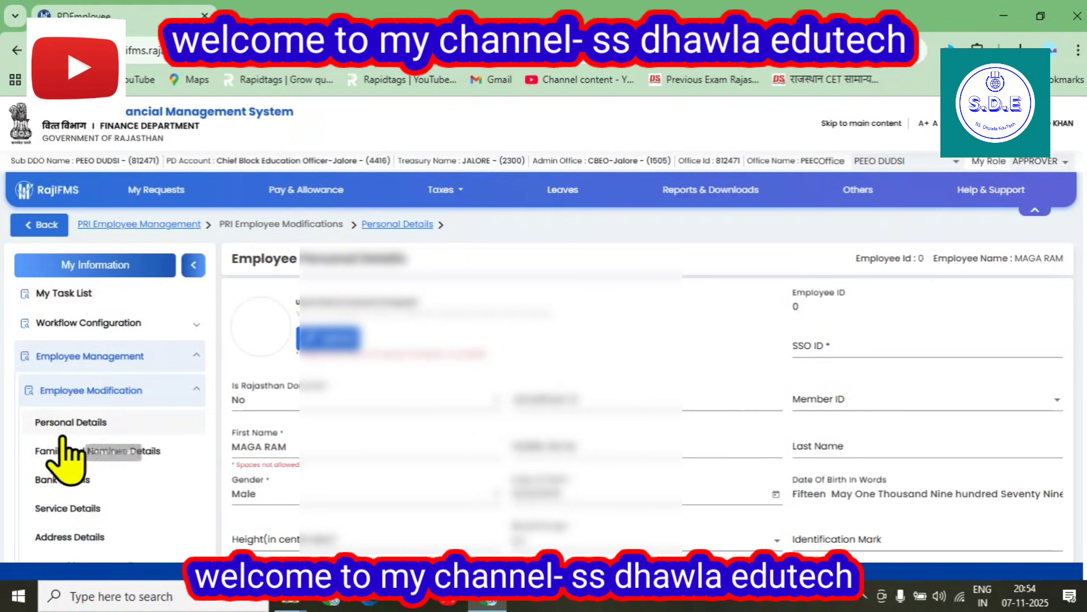
# Step: List all employees under Pay Entitlement Details modification and open the employee's pay entitlement form
pyautogui.scroll(-4, 97, 462)
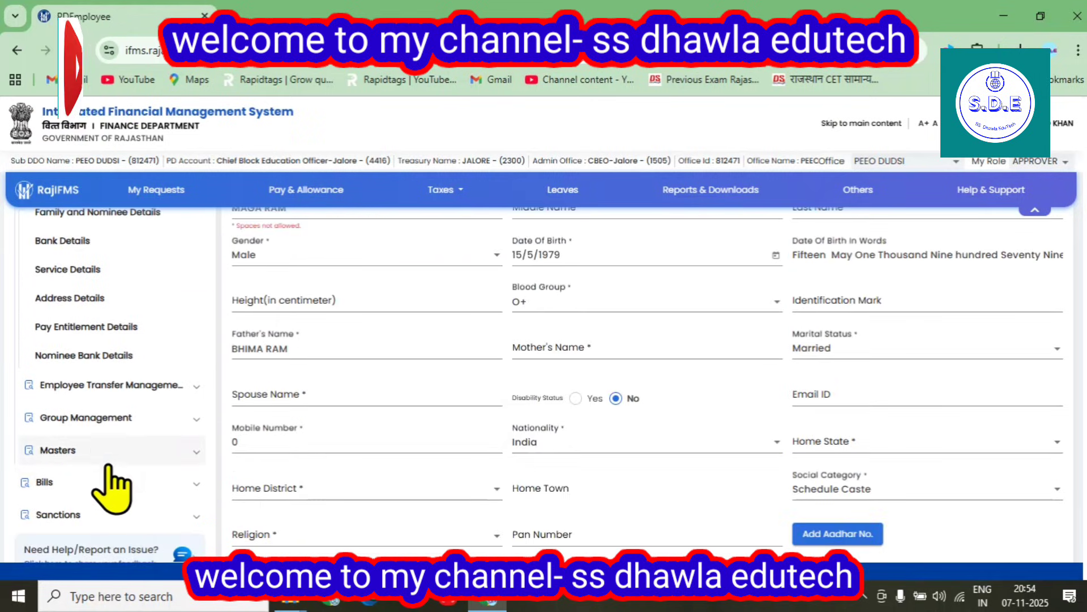
pyautogui.click(85, 328)
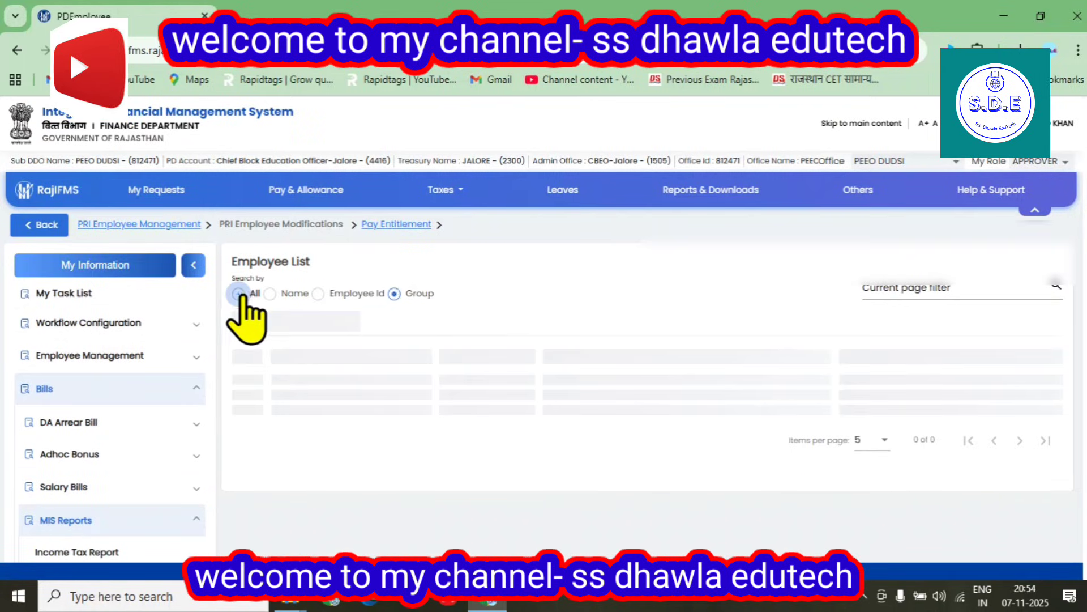
pyautogui.click(1036, 368)
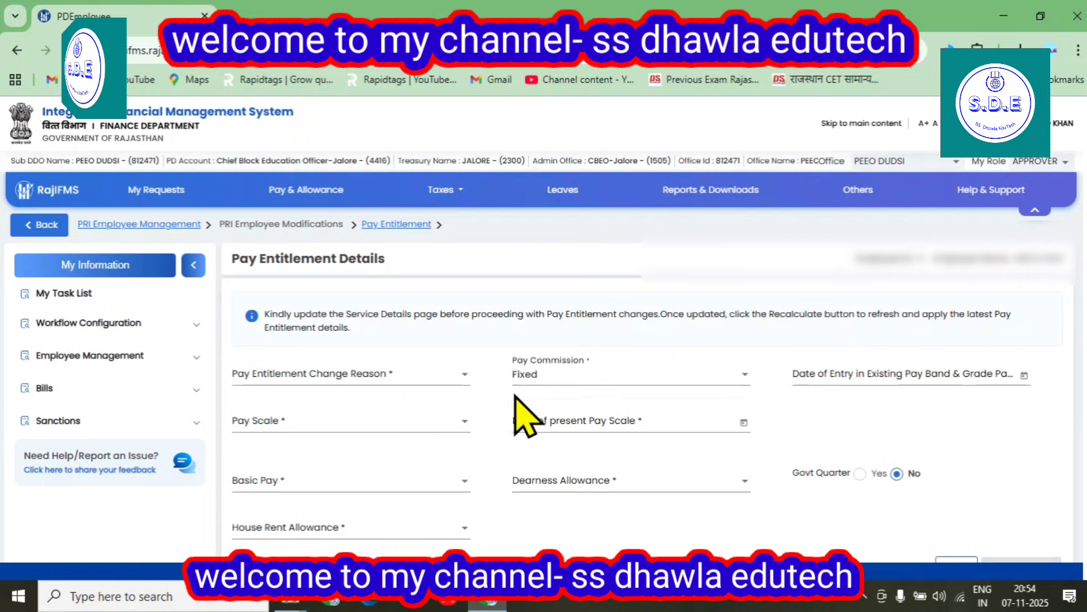
# Step: Set the Pay Entitlement Change Reason to Other - Changes Reason
pyautogui.click(352, 374)
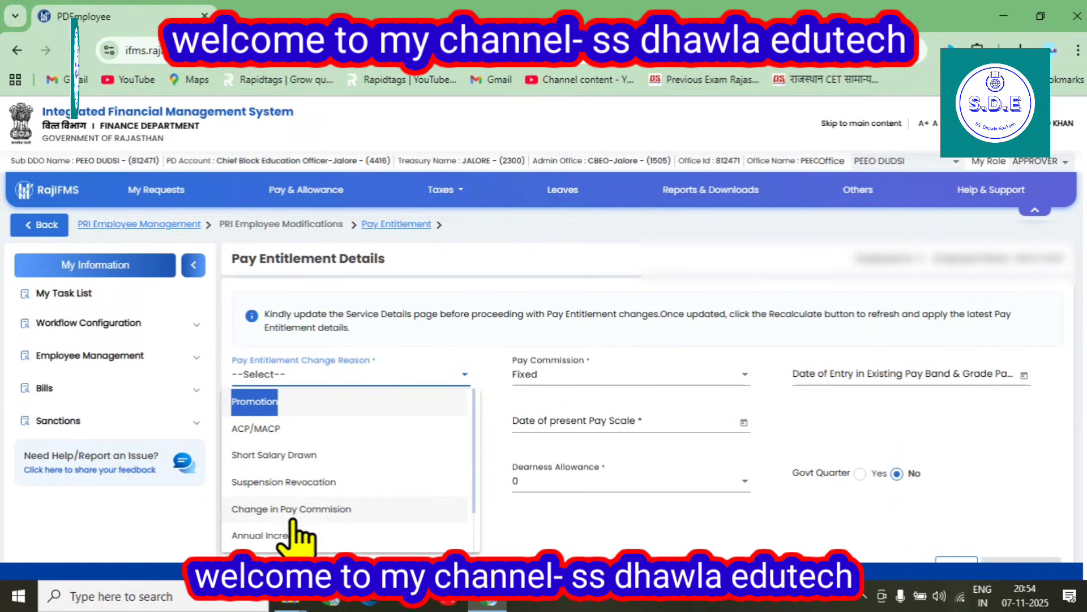
pyautogui.scroll(-1, 296, 497)
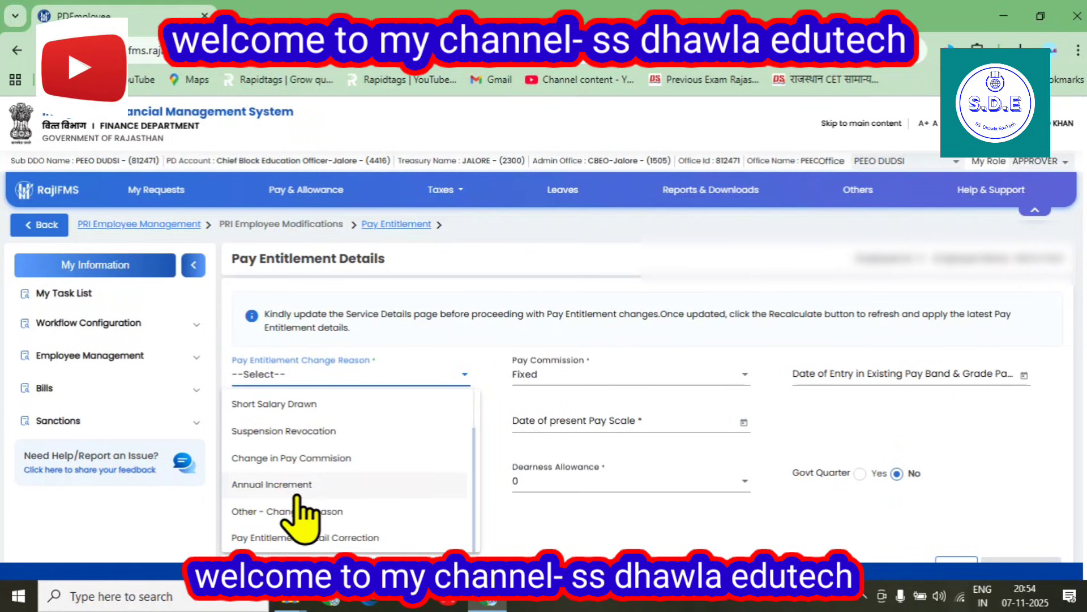
pyautogui.click(292, 510)
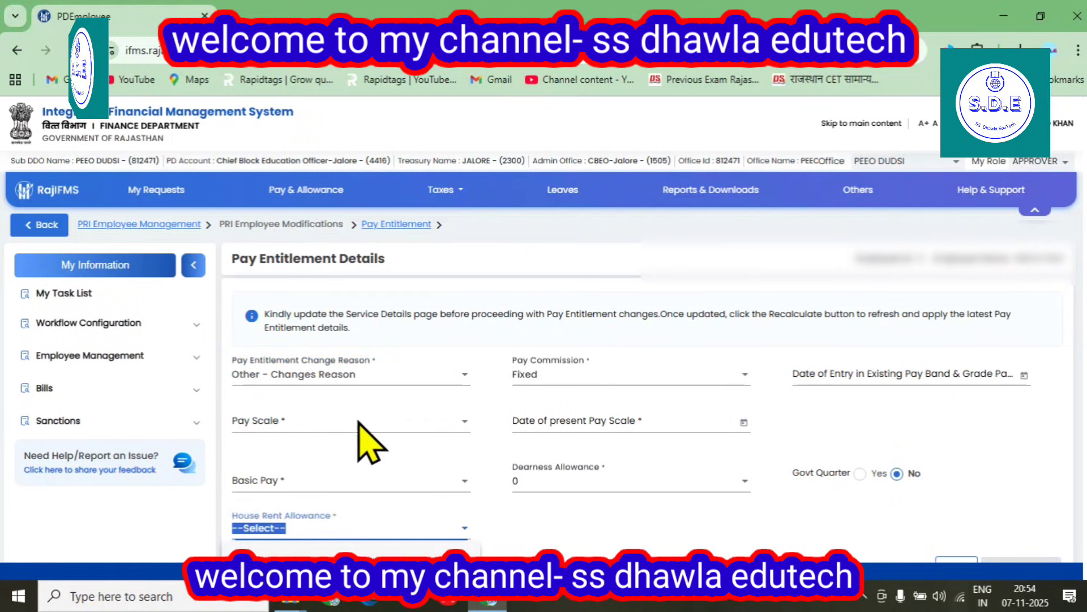
# Step: Review the available pay scale options and the salary allowances and deductions of the pay entitlement form
pyautogui.click(281, 427)
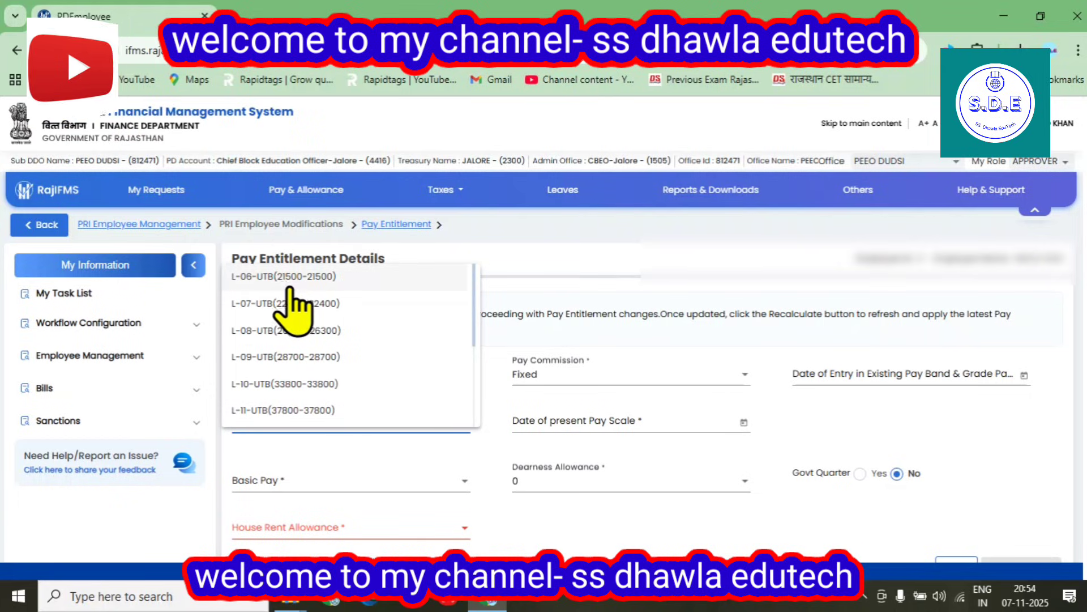
pyautogui.scroll(-2, 433, 391)
pyautogui.scroll(2, 436, 400)
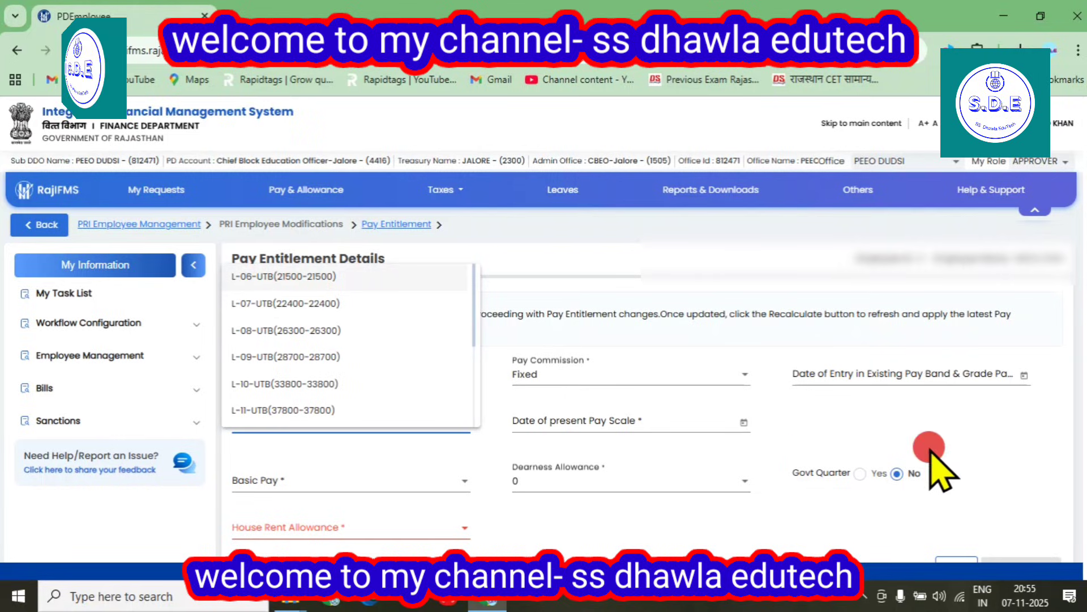
pyautogui.click(852, 473)
pyautogui.scroll(-4, 793, 453)
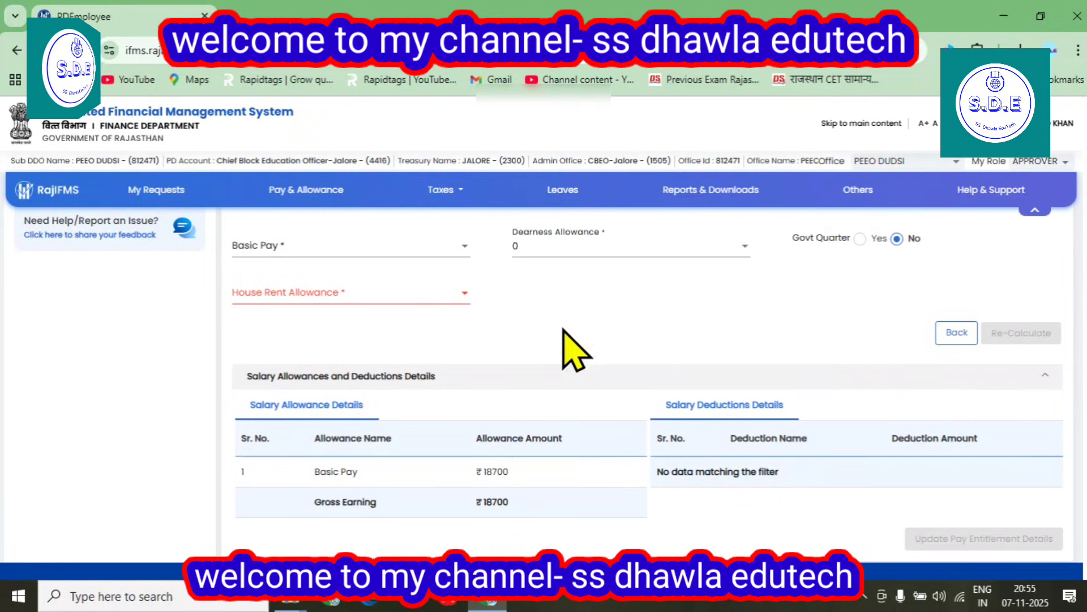
pyautogui.scroll(4, 566, 348)
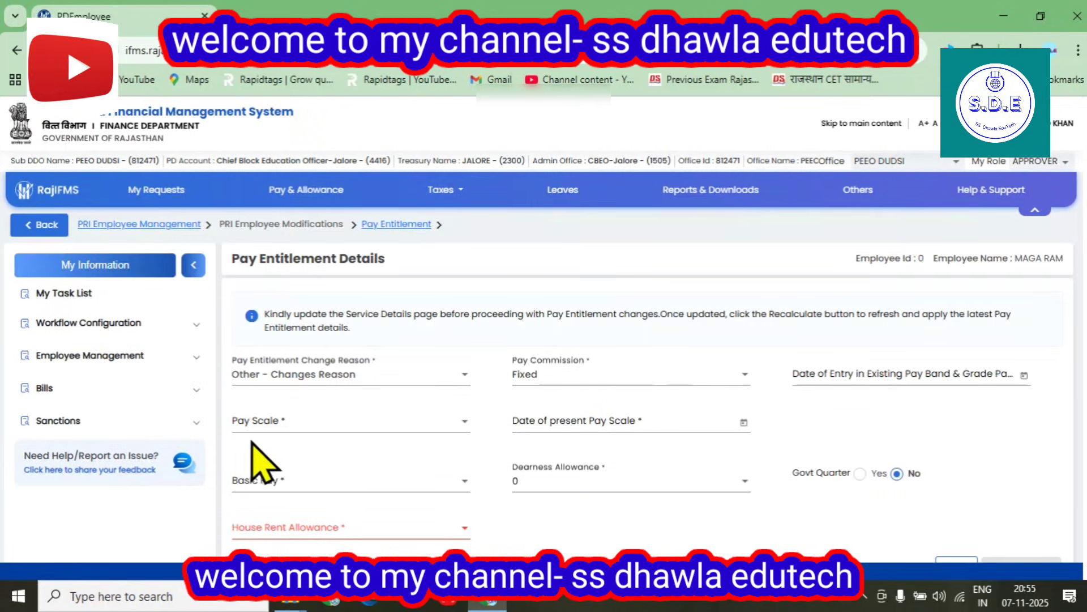
# Step: Open the employee list for Service Details modification under Employee Management
pyautogui.click(60, 356)
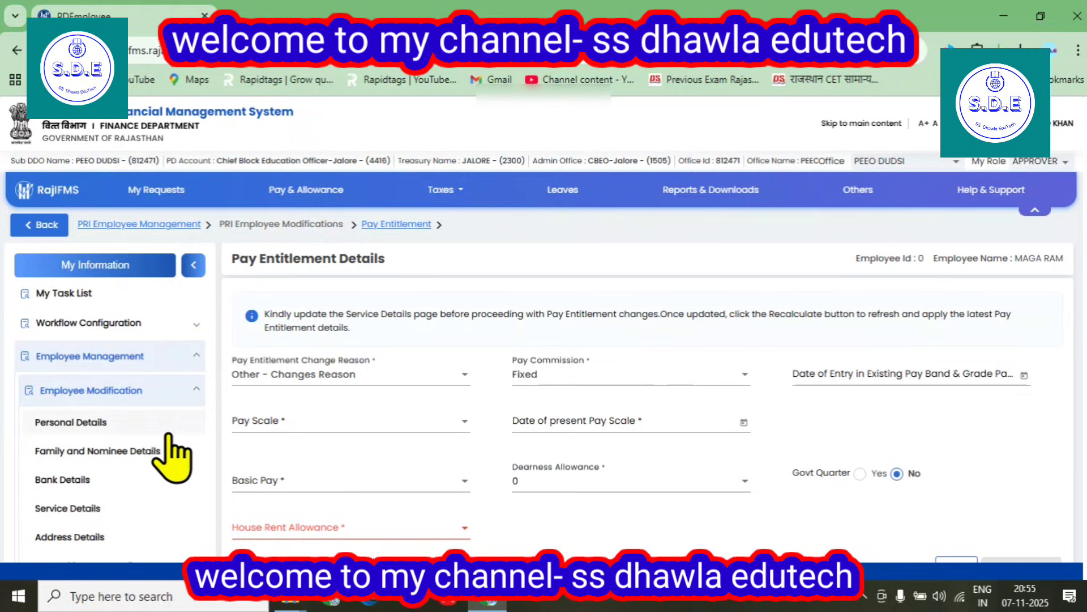
pyautogui.click(59, 509)
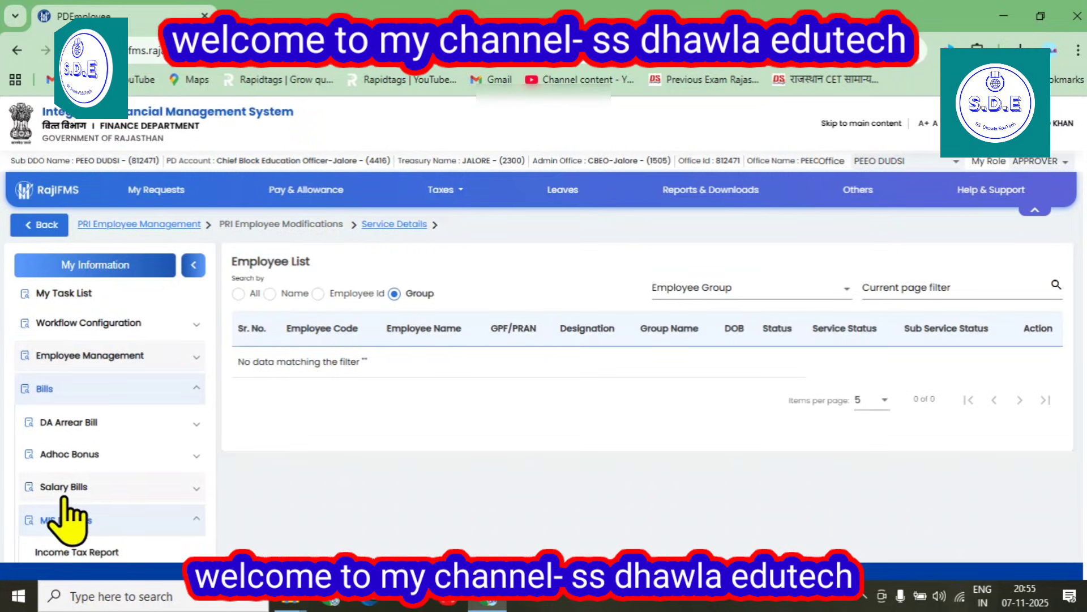
# Step: Open Process Task Assignment under Workflow Configuration
pyautogui.doubleClick(82, 321)
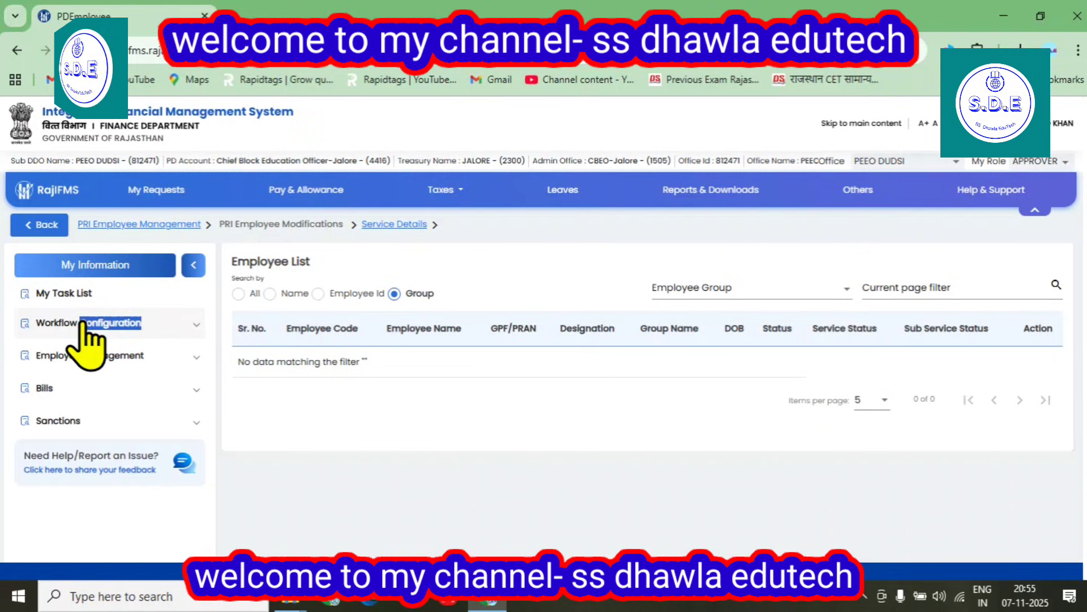
pyautogui.tripleClick(67, 322)
pyautogui.click(92, 358)
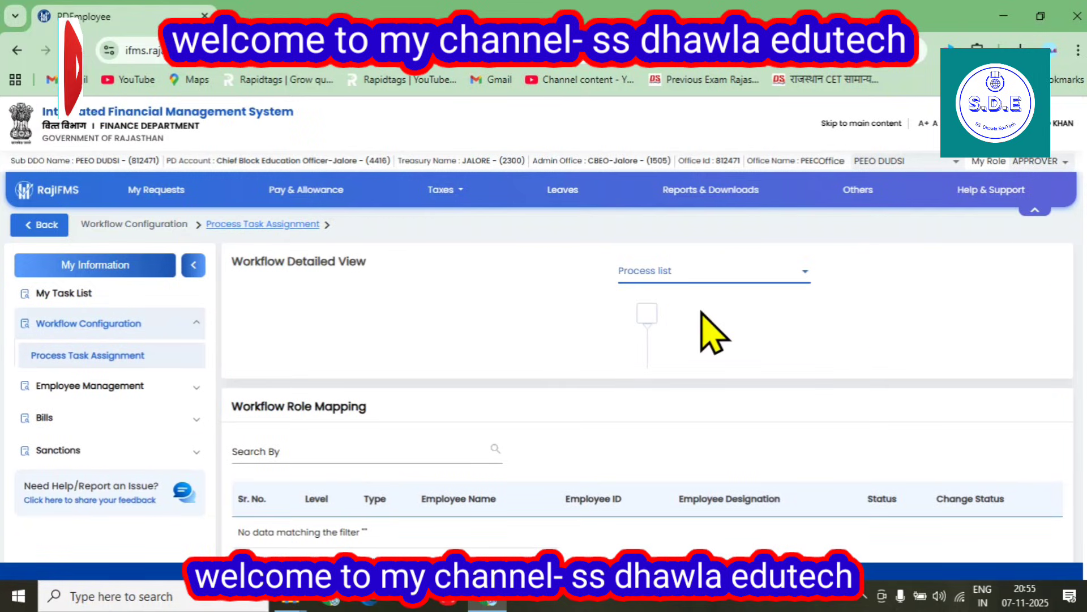
# Step: Try to display the available processes in the Workflow Detailed View
pyautogui.click(659, 266)
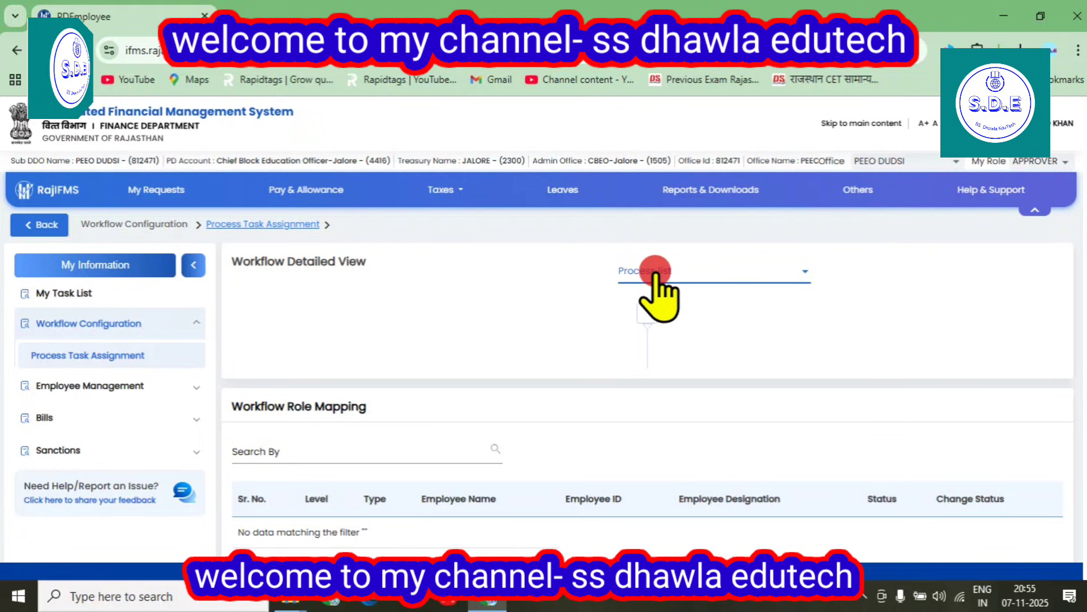
pyautogui.click(659, 271)
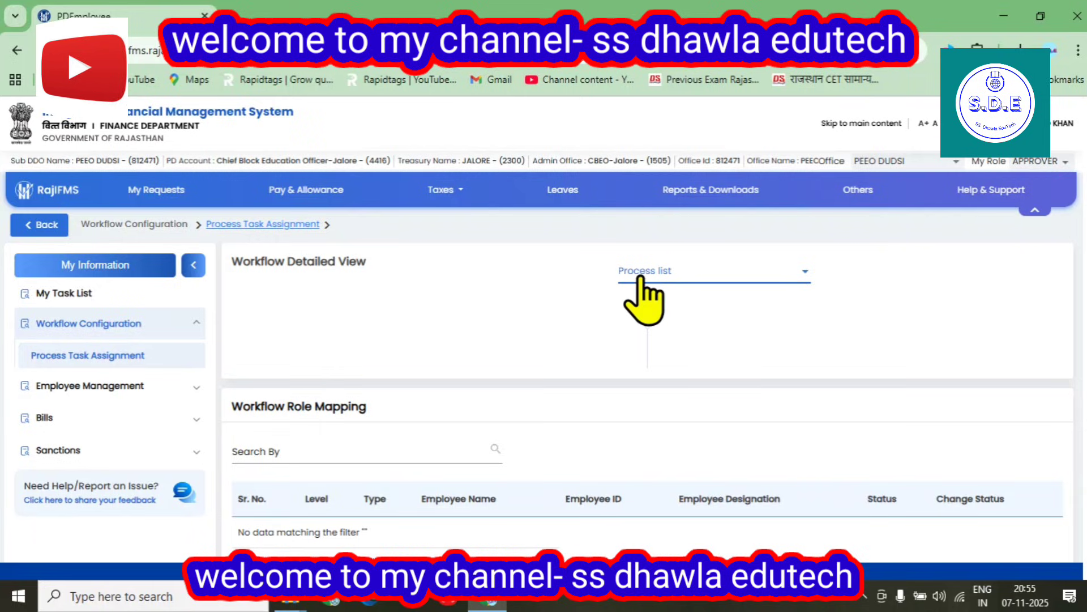
pyautogui.scroll(-3, 648, 294)
pyautogui.scroll(3, 655, 381)
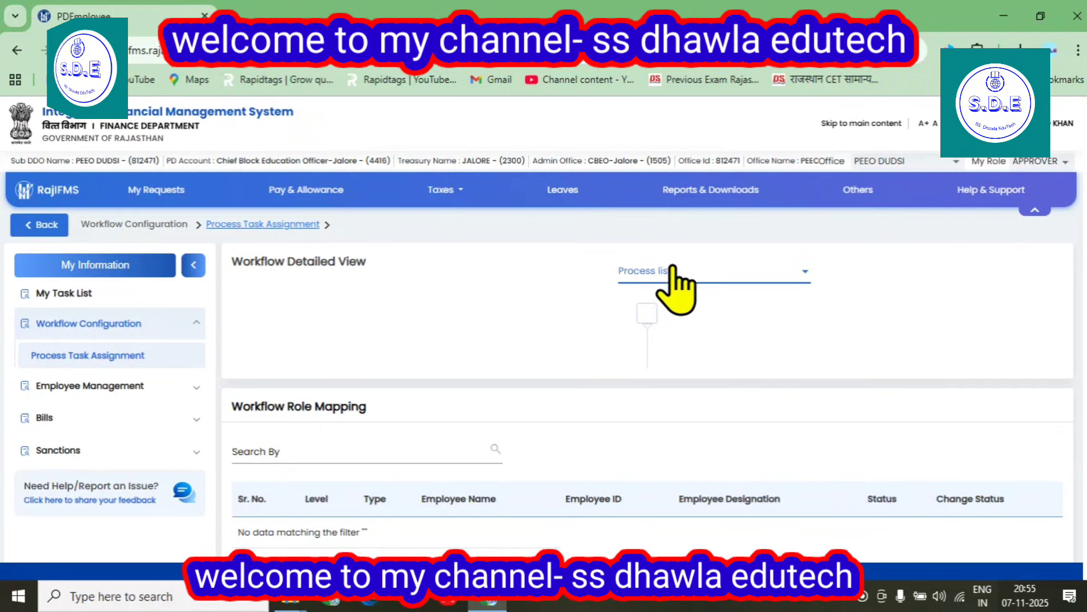
# Step: Reload Process Task Assignment and show the role assignments for the PRI Modification-Service Details process
pyautogui.click(102, 357)
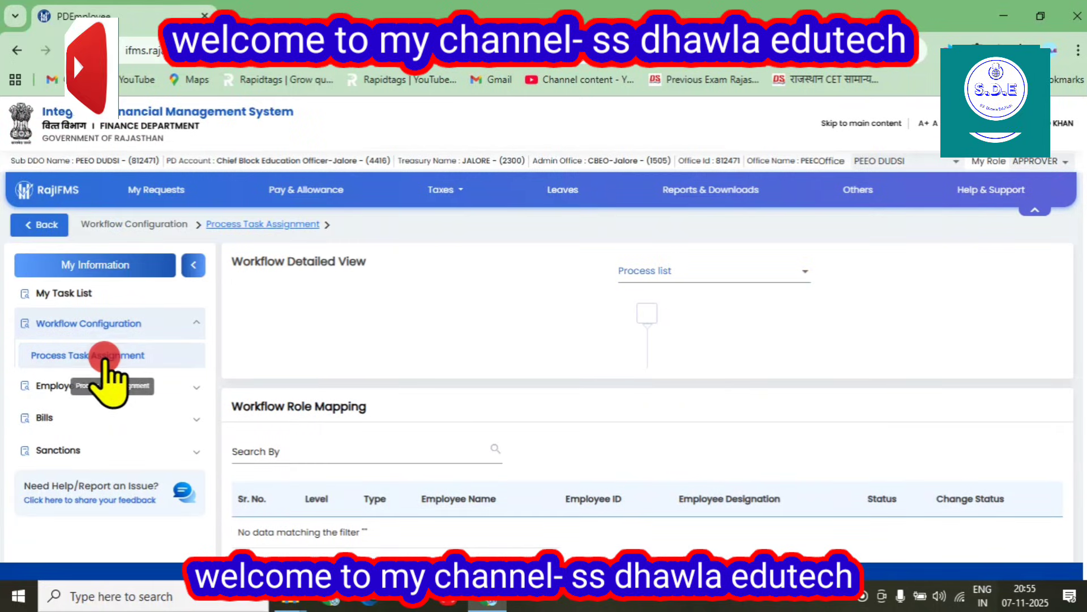
pyautogui.click(657, 279)
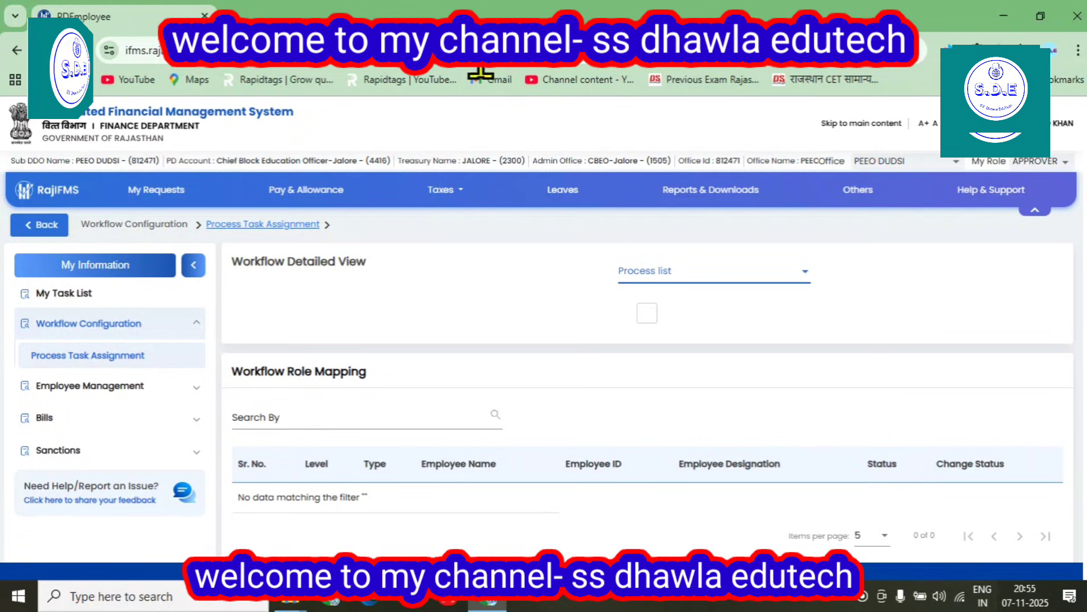
pyautogui.click(623, 271)
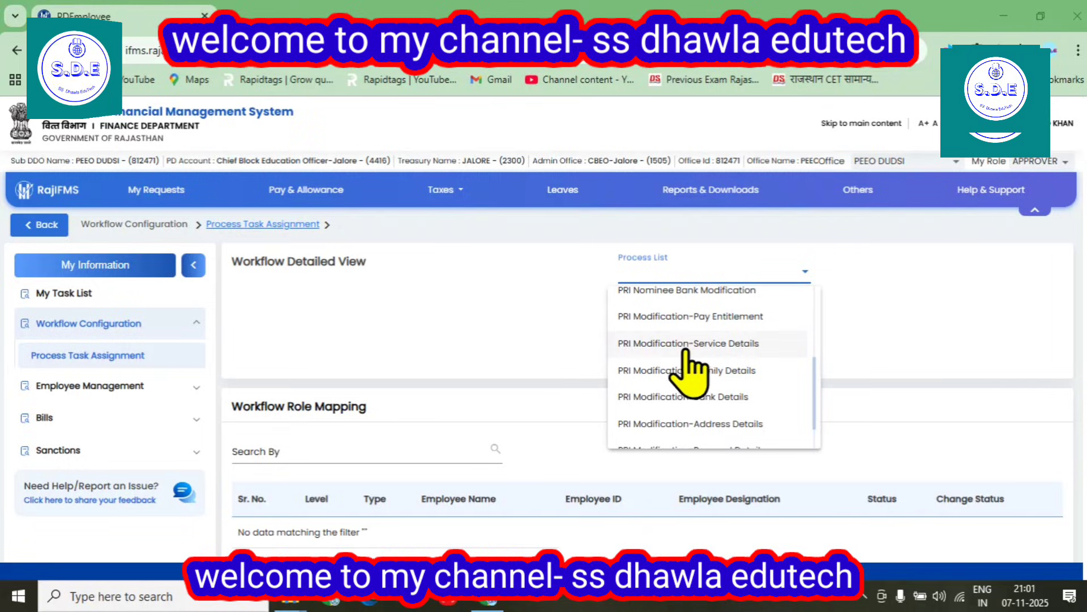
pyautogui.click(659, 345)
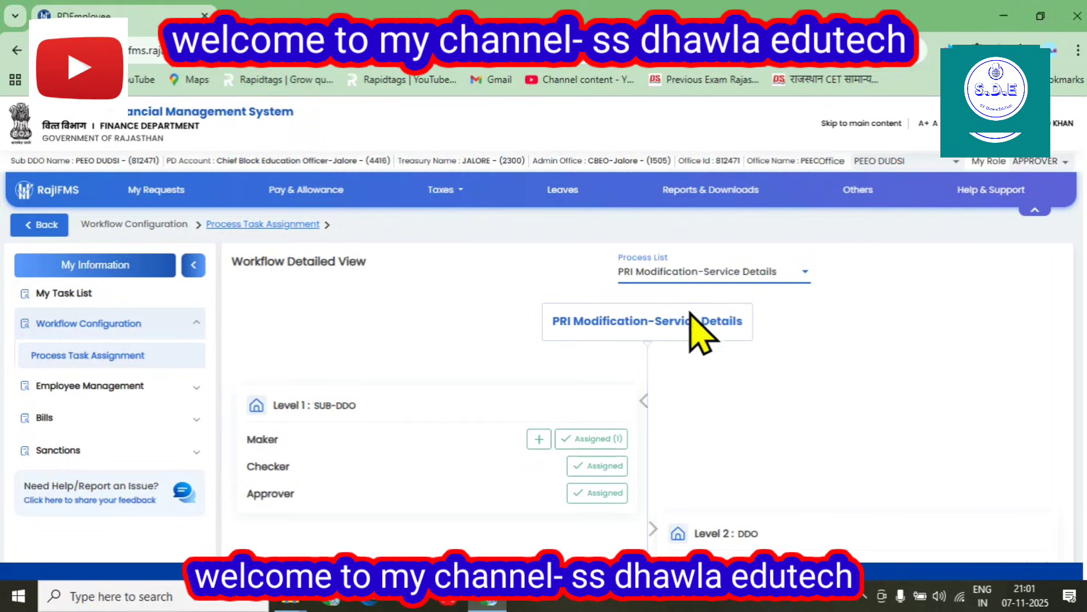
pyautogui.scroll(-3, 697, 334)
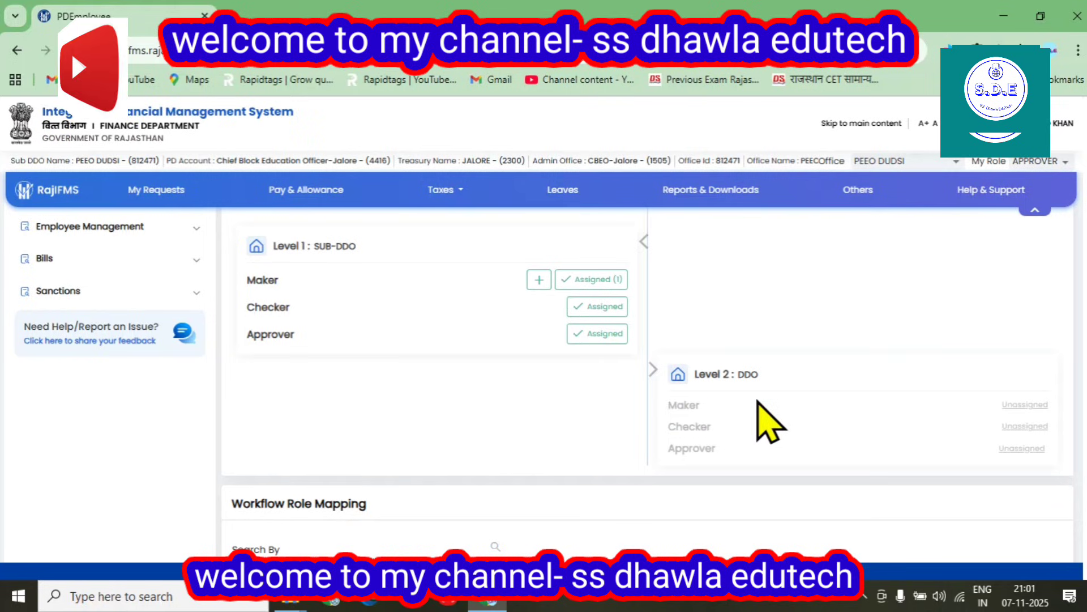
pyautogui.scroll(-3, 753, 403)
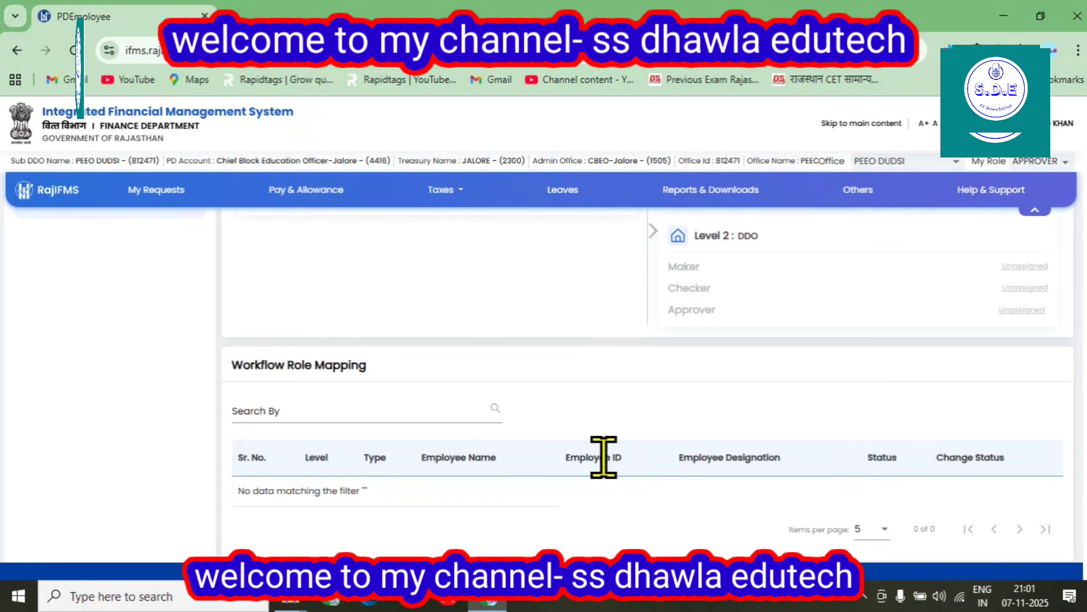
# Step: Switch the process to PRI Modification-Pay Entitlement and examine its Level 1 and Level 2 role assignments
pyautogui.scroll(6, 603, 457)
pyautogui.click(668, 272)
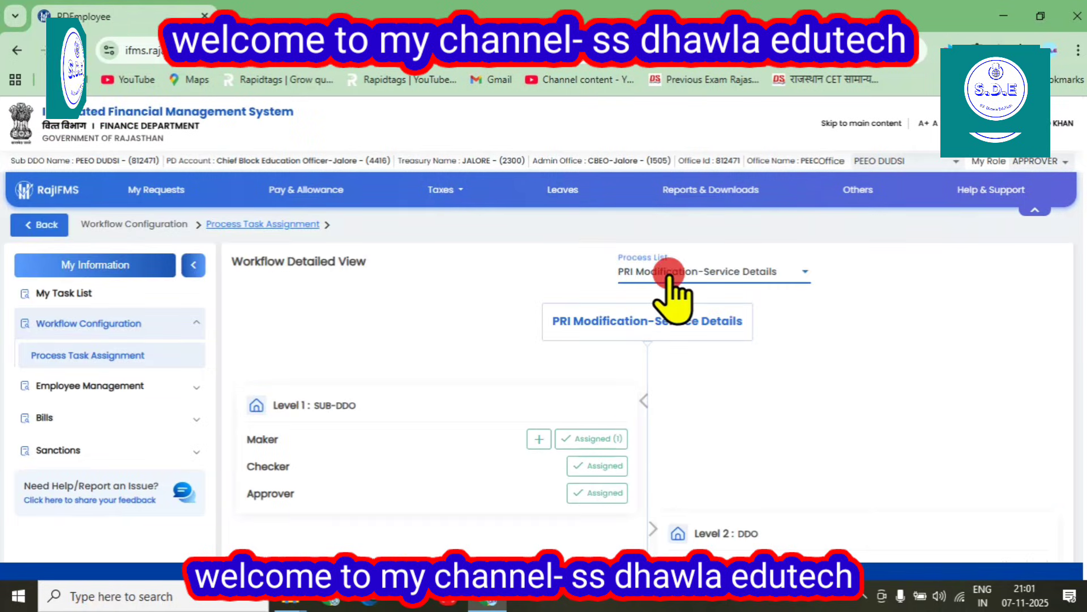
pyautogui.scroll(-5, 713, 426)
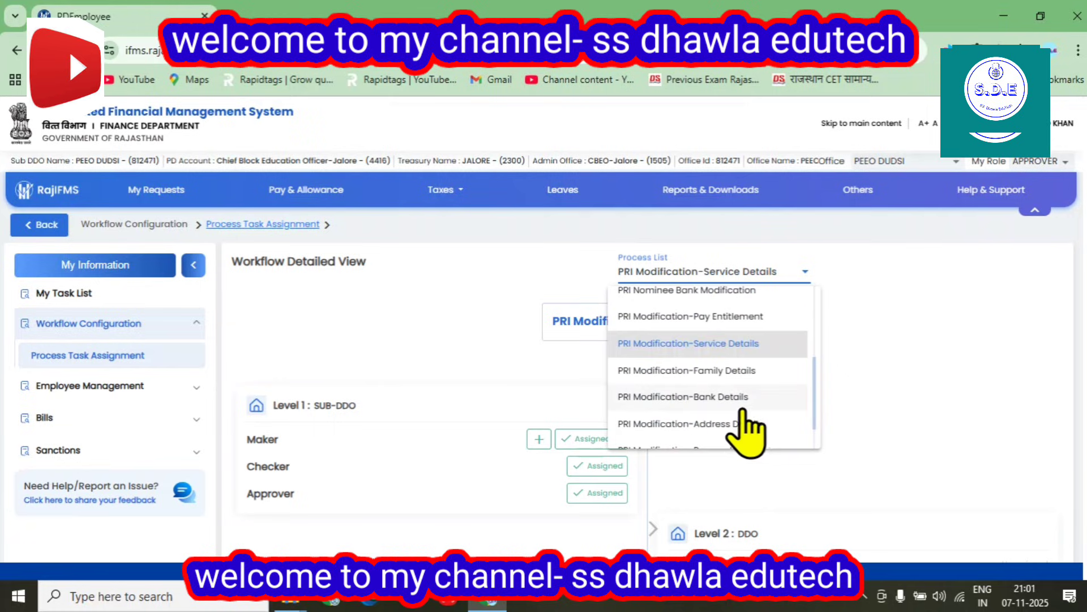
pyautogui.scroll(-1, 746, 412)
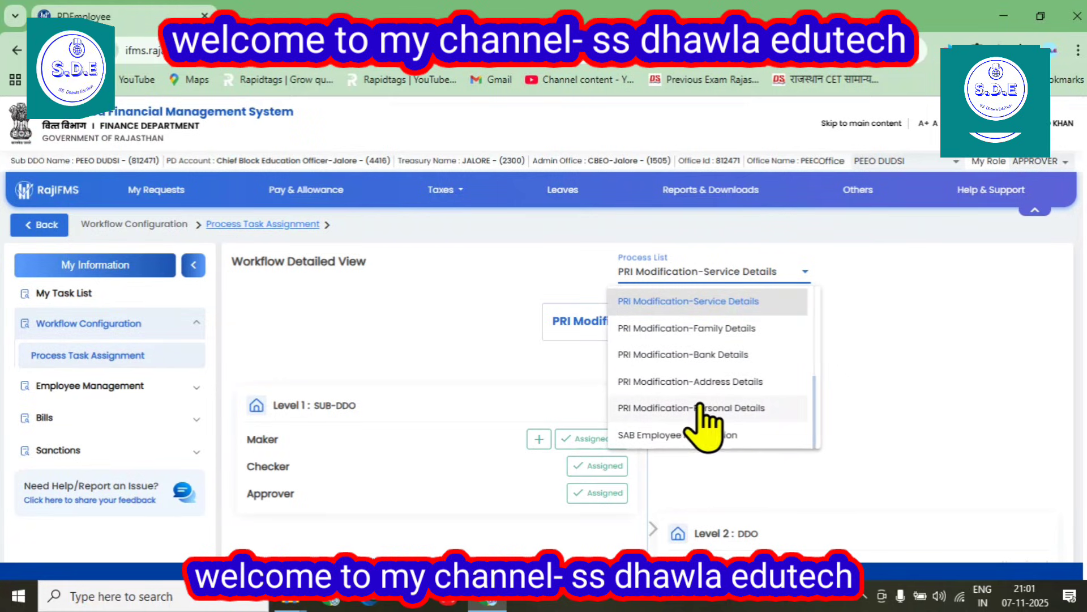
pyautogui.scroll(3, 708, 430)
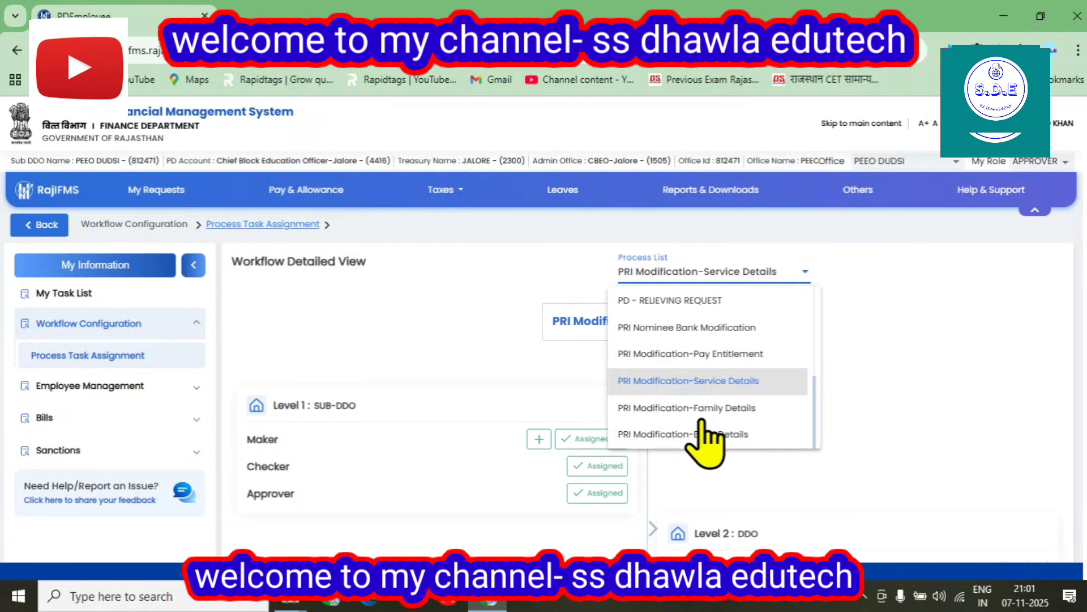
pyautogui.click(686, 355)
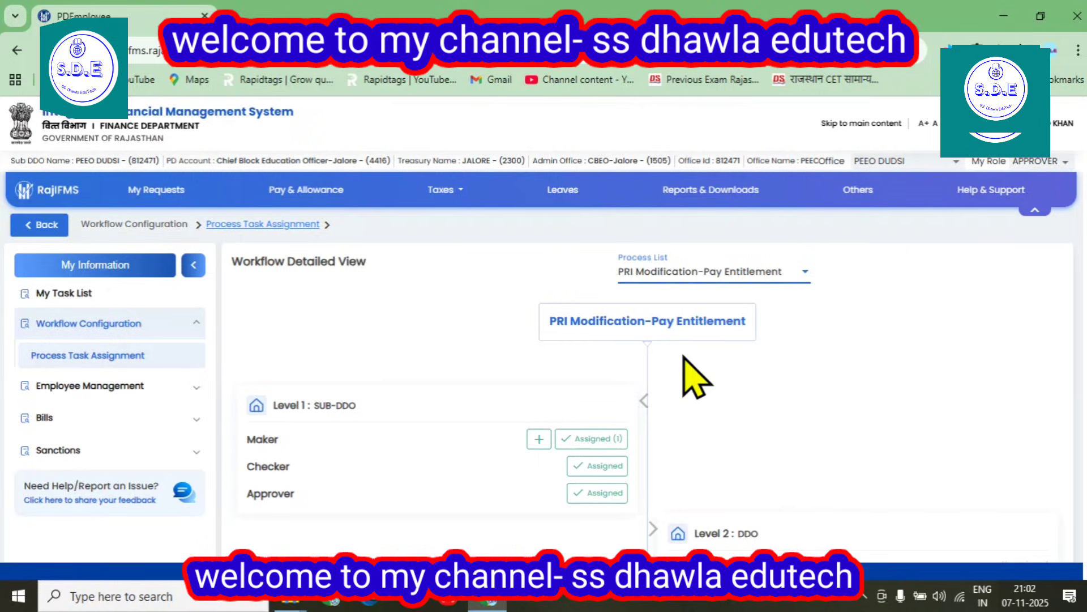
pyautogui.scroll(-5, 692, 388)
pyautogui.scroll(4, 685, 381)
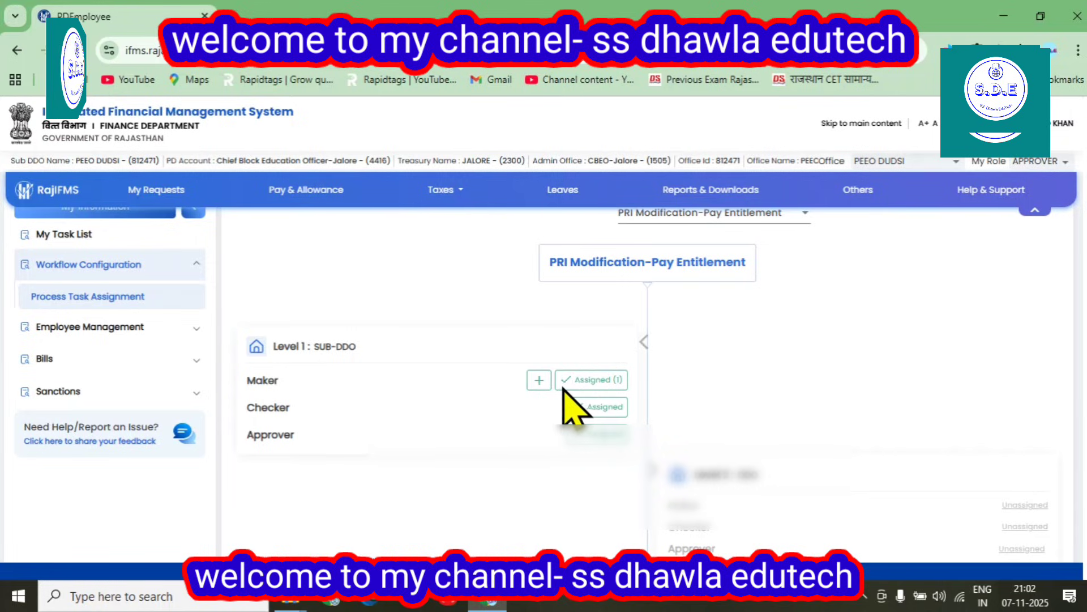
pyautogui.scroll(-4, 572, 411)
pyautogui.scroll(4, 582, 412)
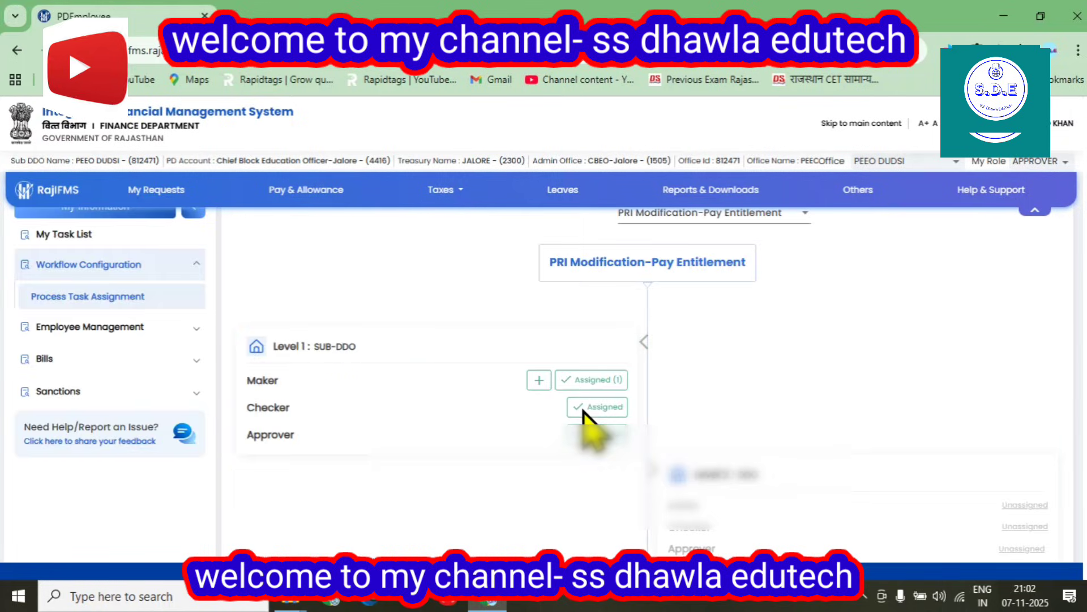
pyautogui.click(535, 382)
pyautogui.click(808, 246)
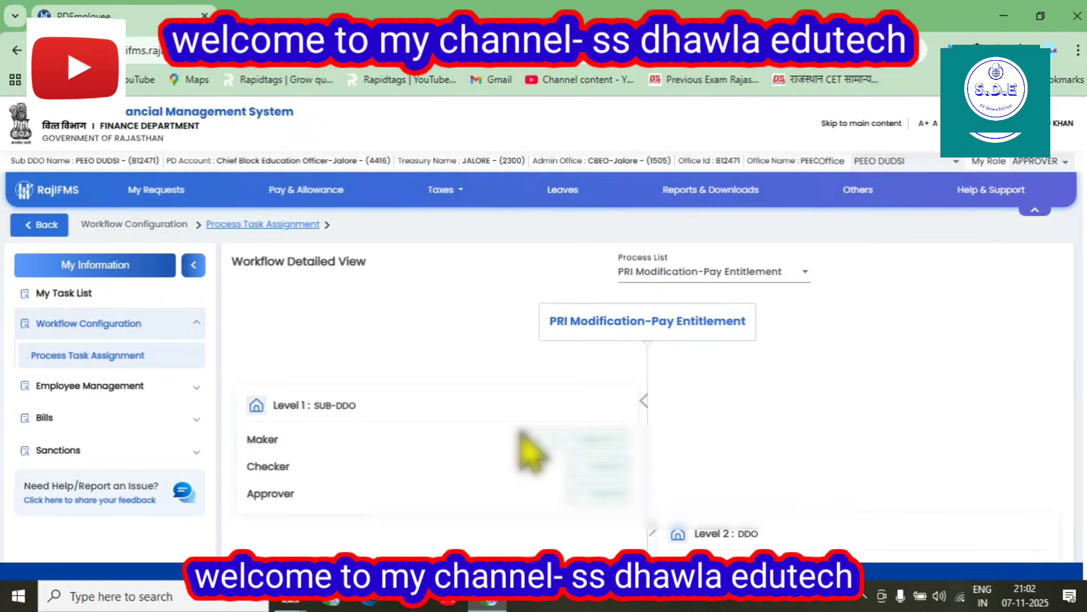
# Step: Open the Service Details employee list under Employee Modification in Employee Management, showing all employees
pyautogui.click(56, 385)
pyautogui.scroll(-1, 57, 430)
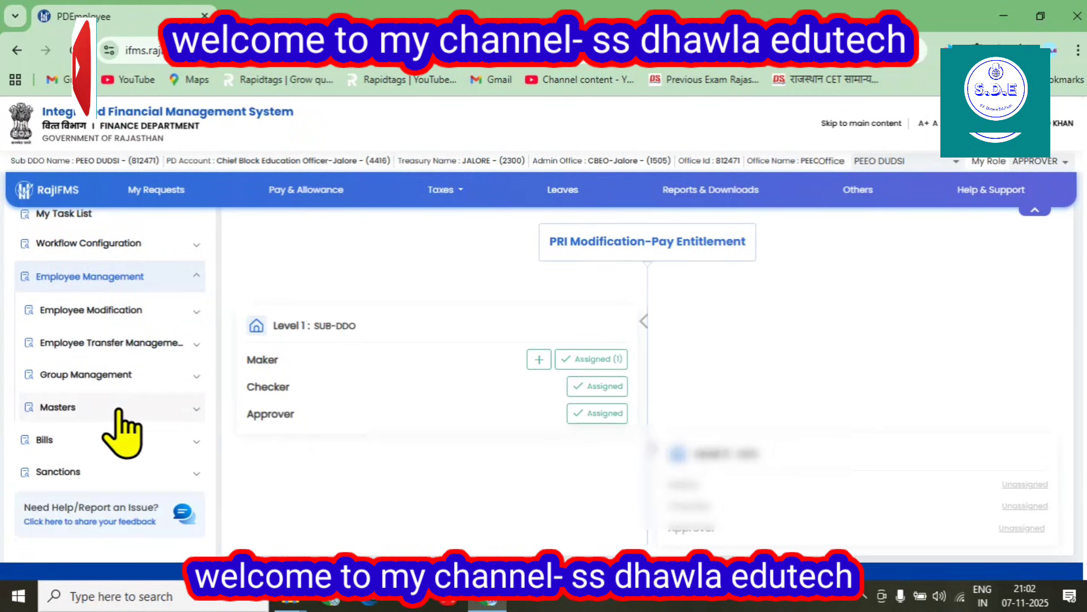
pyautogui.click(94, 377)
pyautogui.click(95, 311)
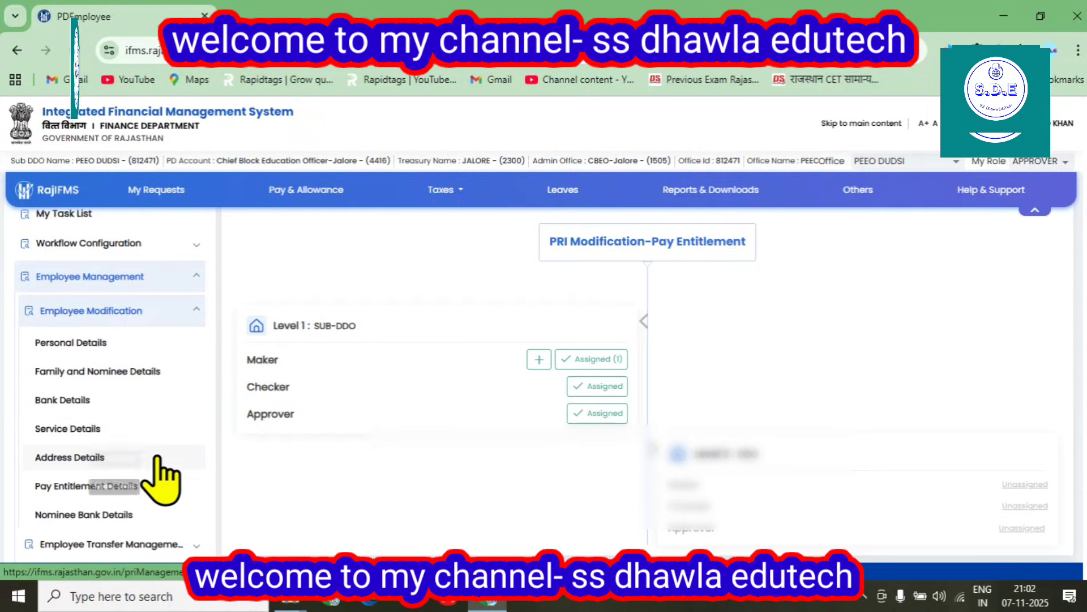
pyautogui.scroll(-1, 145, 411)
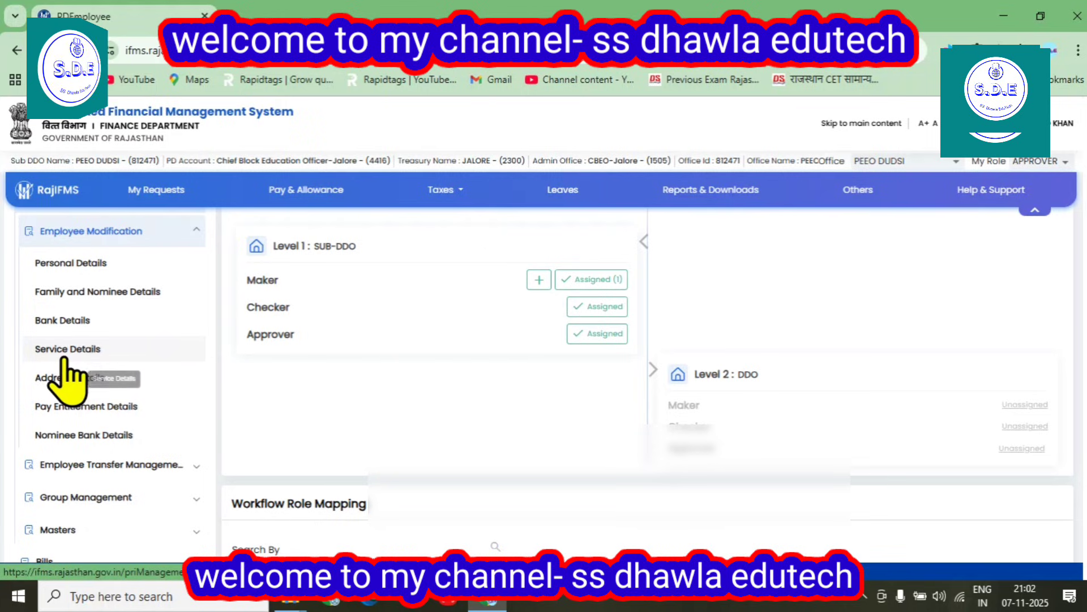
pyautogui.click(73, 377)
pyautogui.click(248, 295)
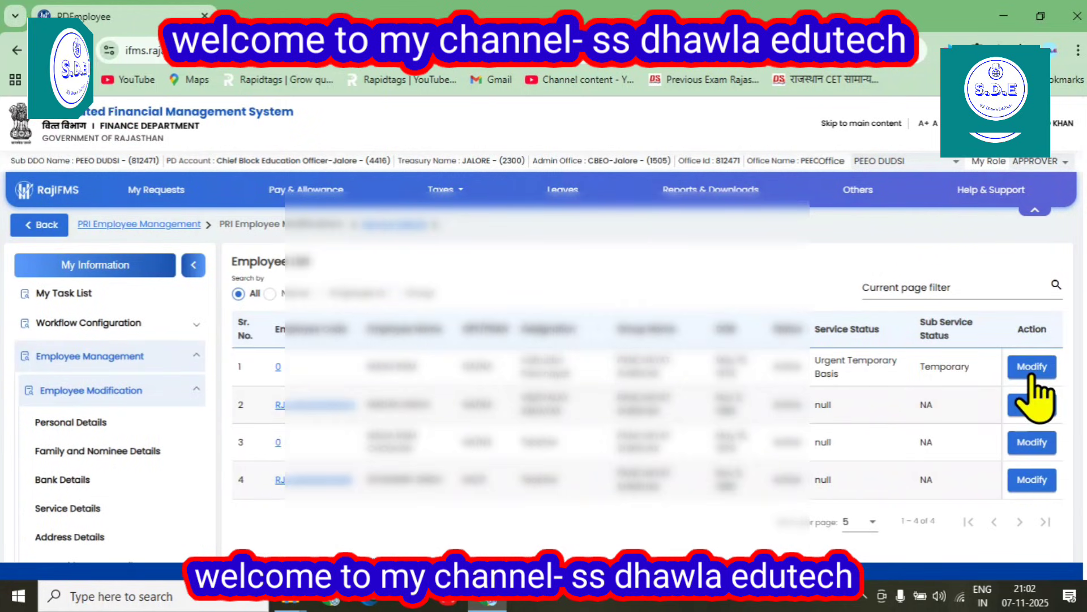
# Step: Open the first listed employee's service details for modification, choosing the employee type when asked
pyautogui.click(1032, 403)
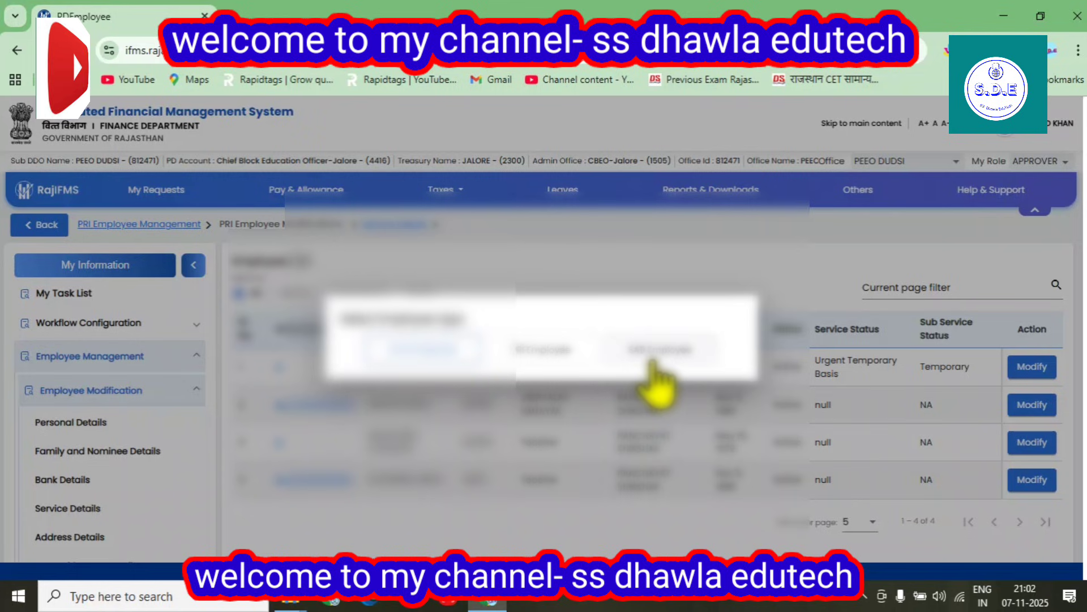
pyautogui.click(541, 354)
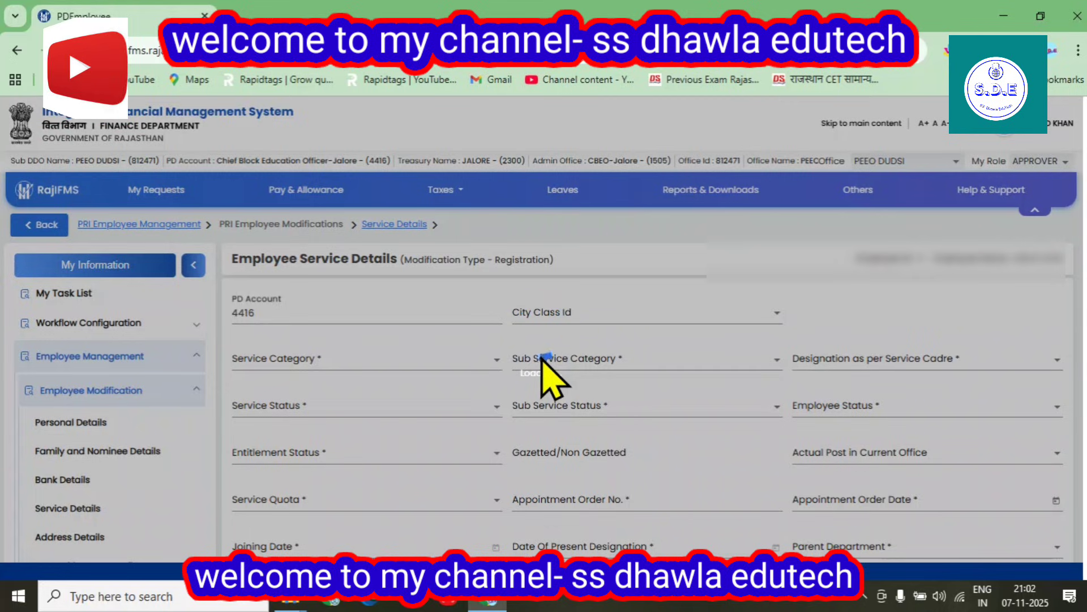
pyautogui.scroll(-1, 544, 376)
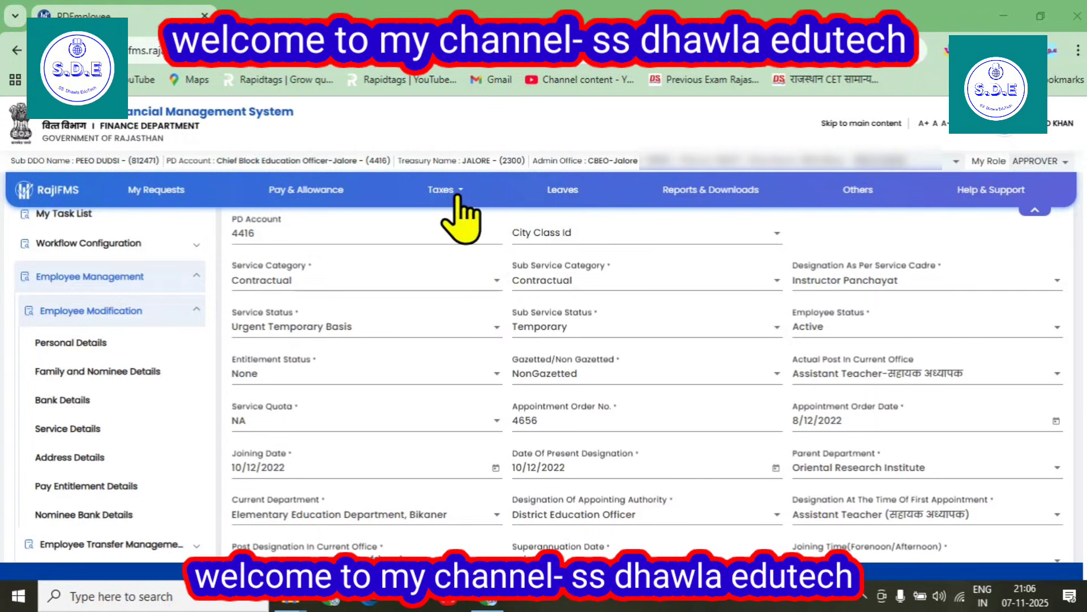
# Step: Keep Contractual as the service category and set the sub service category to Contractual Hiring service(Education)
pyautogui.click(264, 277)
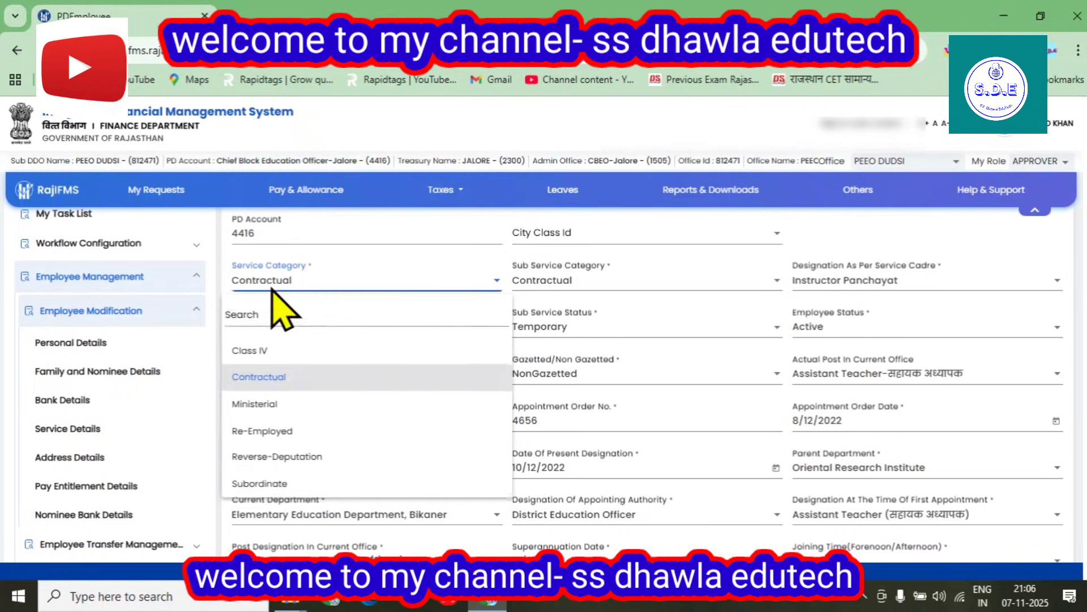
pyautogui.click(263, 378)
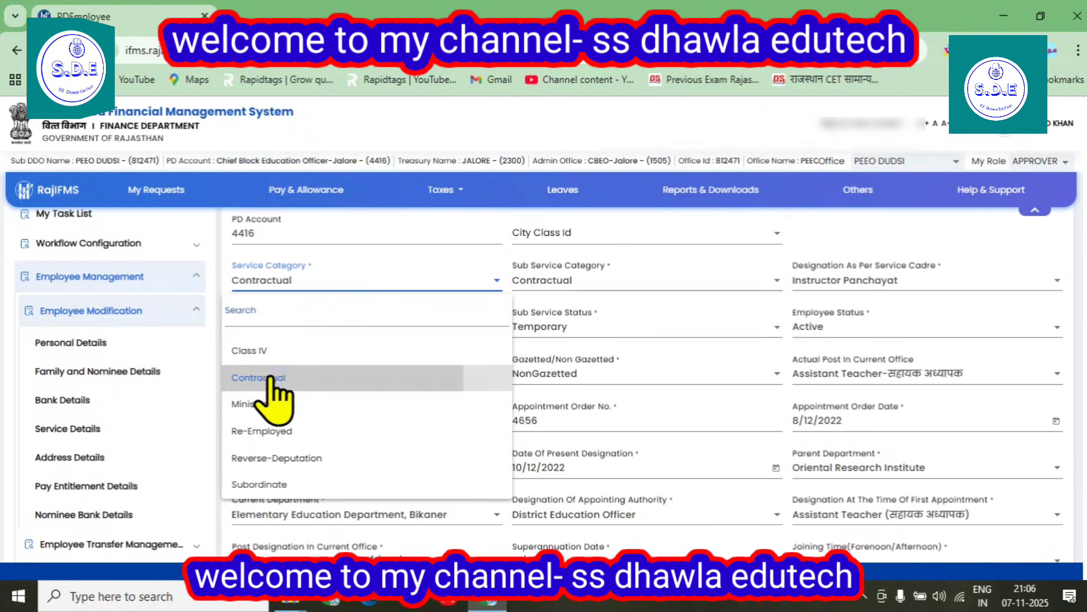
pyautogui.click(530, 277)
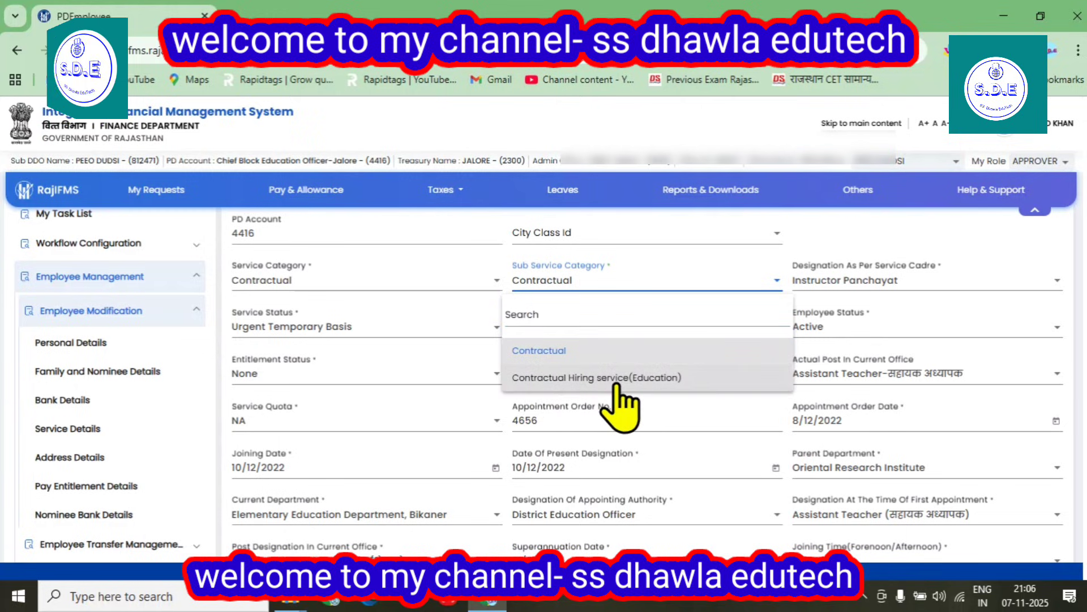
pyautogui.click(614, 379)
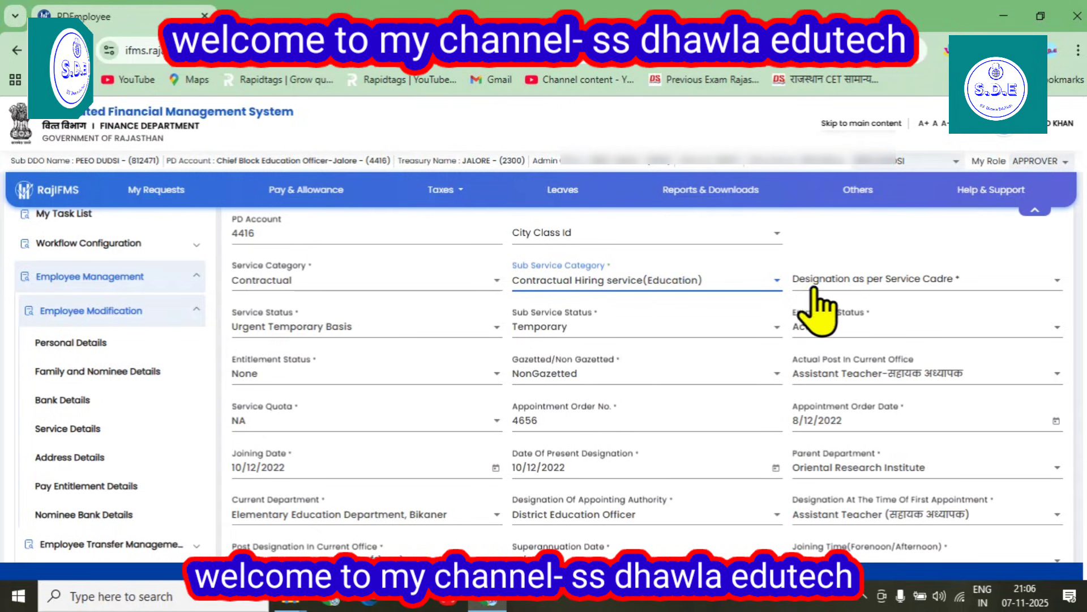
# Step: Set the designation as per service cadre to Panchayat Shikshak and check the service status and sub service status choices
pyautogui.click(835, 286)
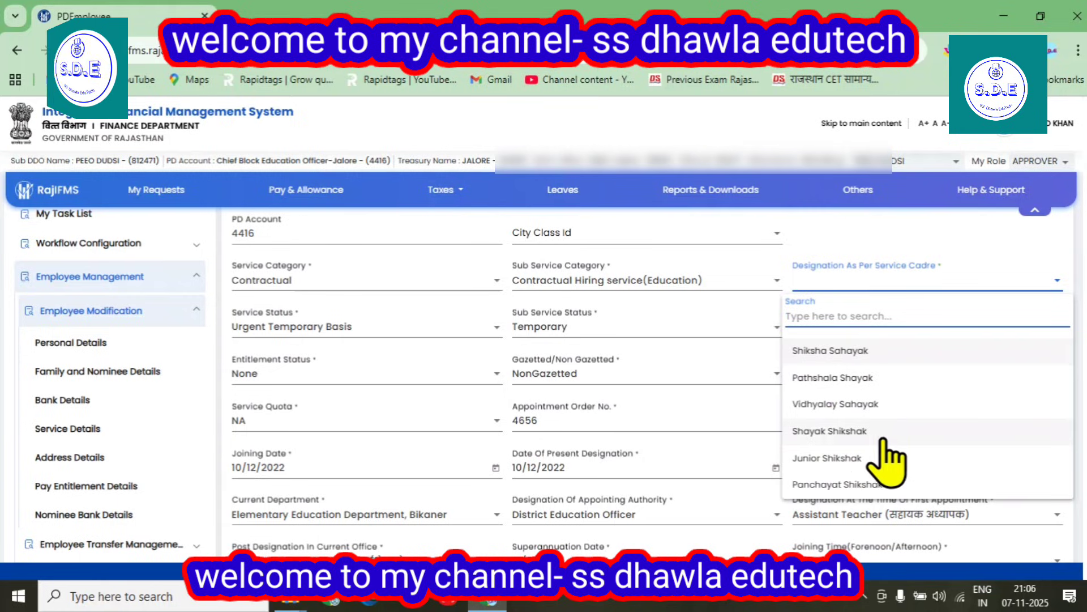
pyautogui.click(830, 485)
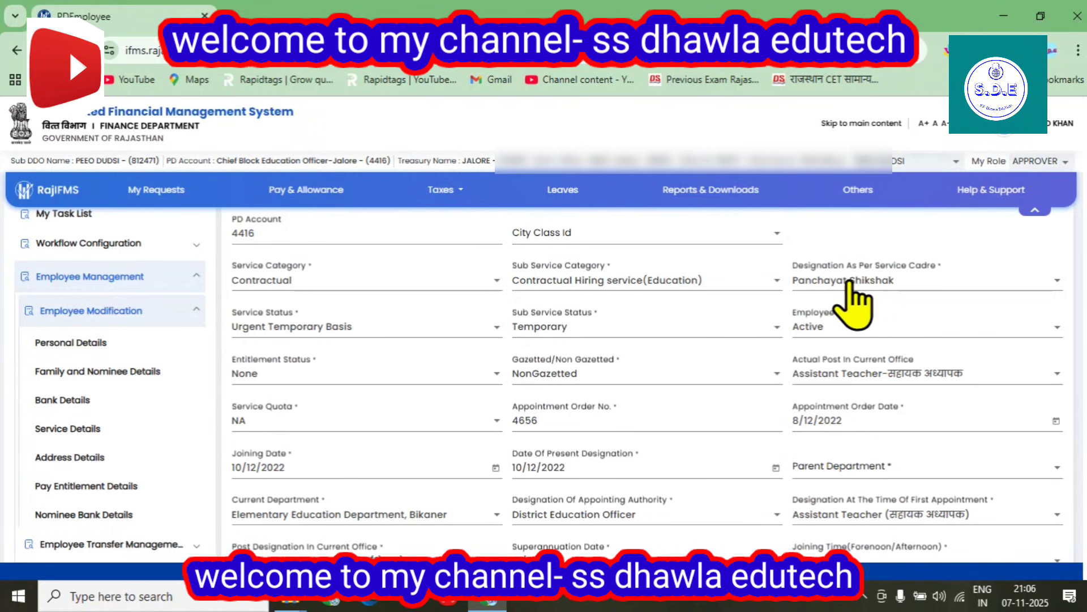
pyautogui.click(283, 324)
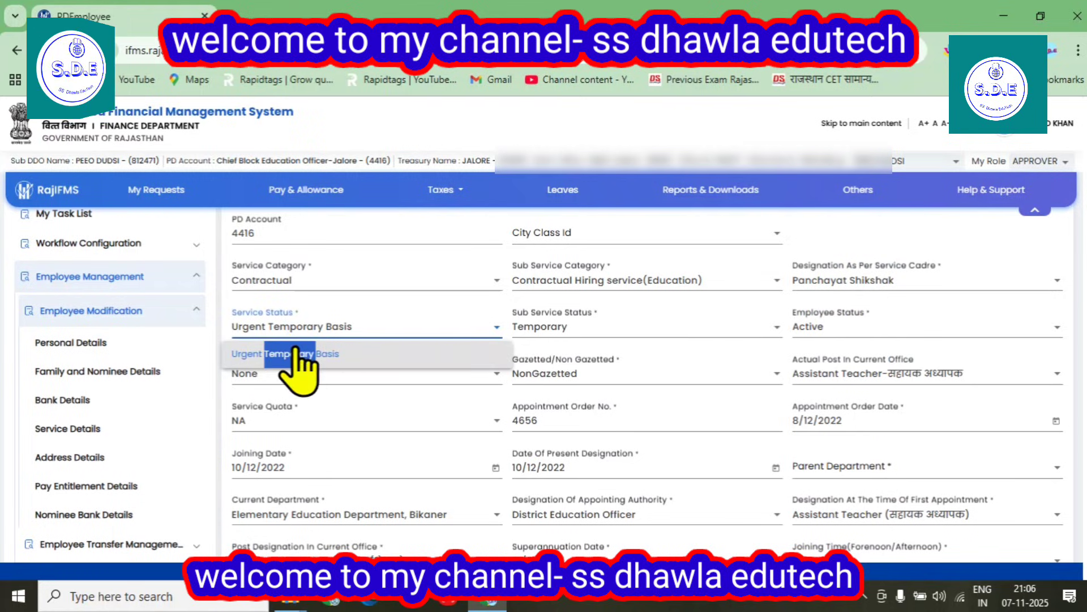
pyautogui.click(541, 328)
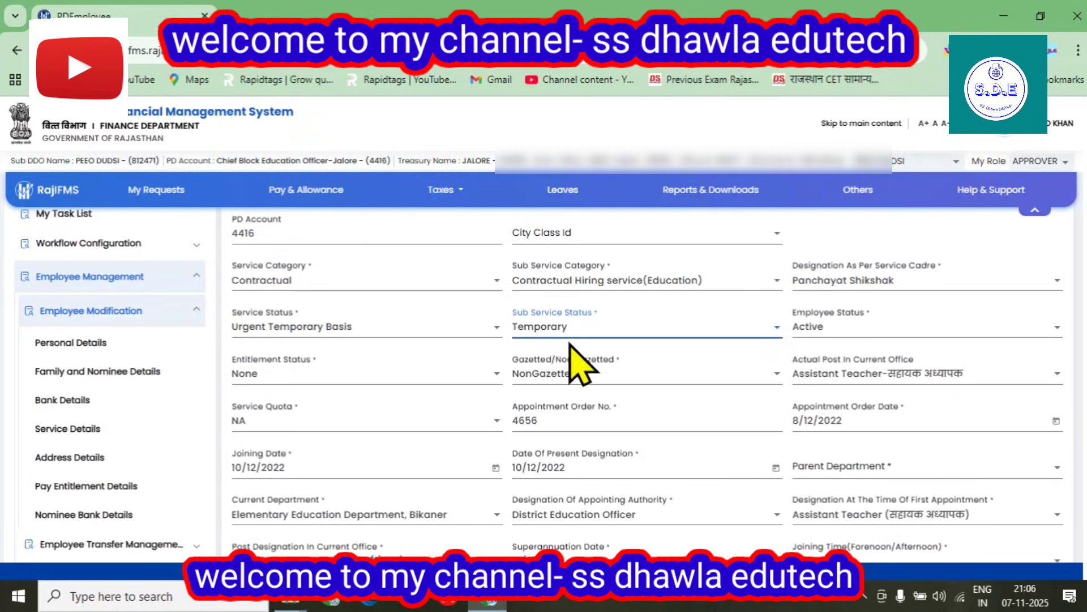
pyautogui.click(568, 333)
pyautogui.click(843, 330)
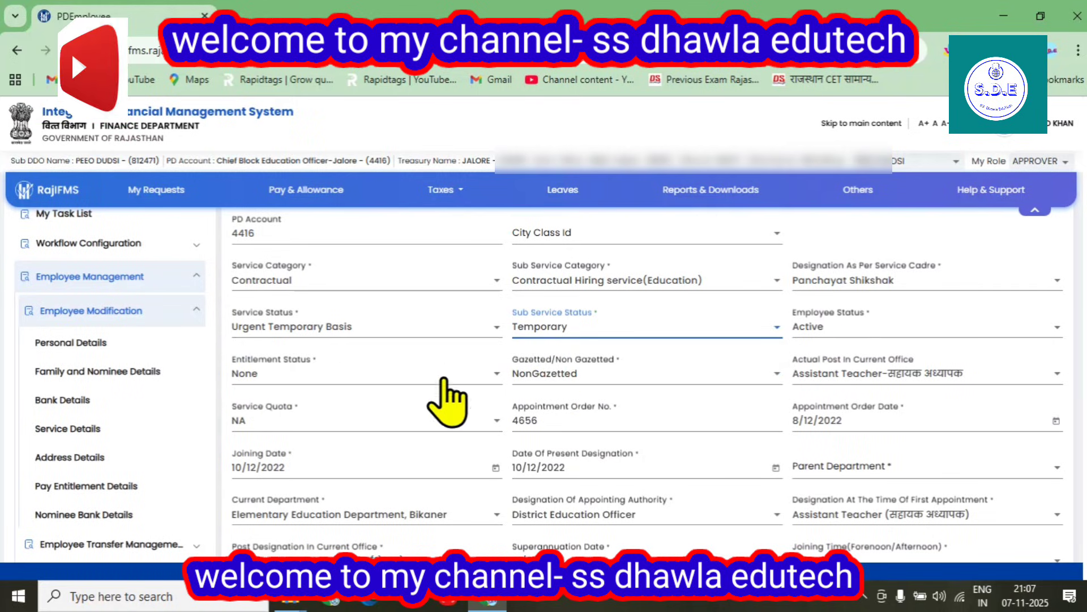
# Step: Look through the available posts for Actual Post in Current Office without choosing a different one
pyautogui.click(851, 380)
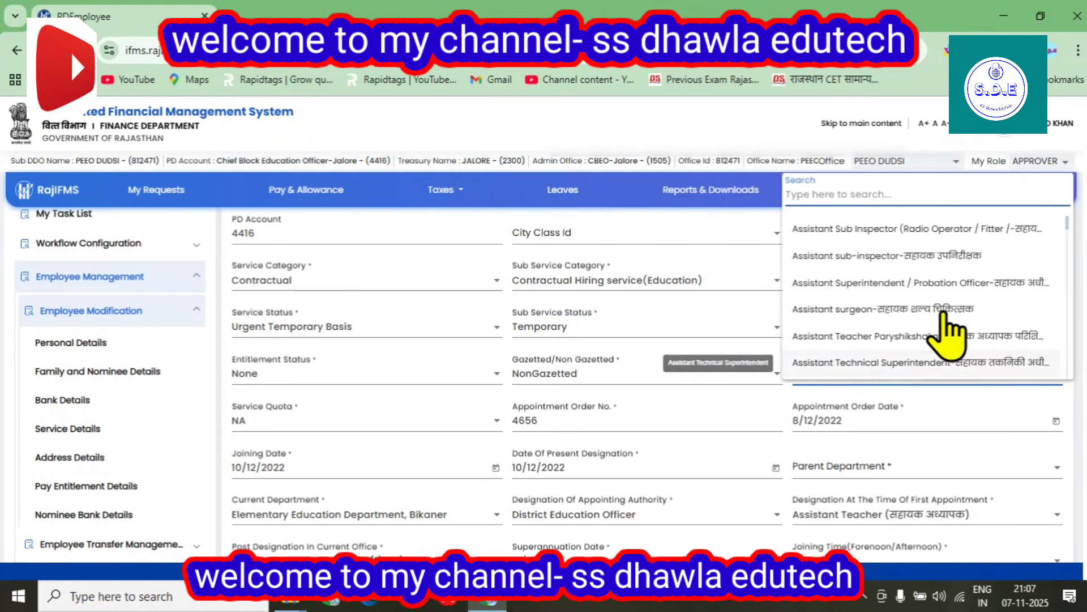
pyautogui.scroll(-3, 963, 311)
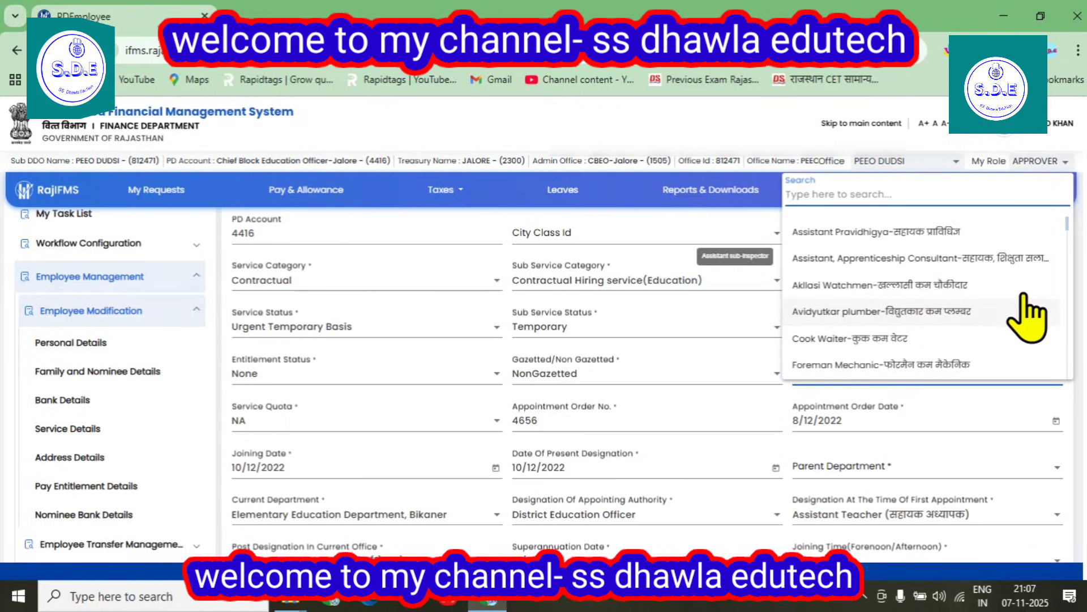
pyautogui.scroll(-10, 1026, 309)
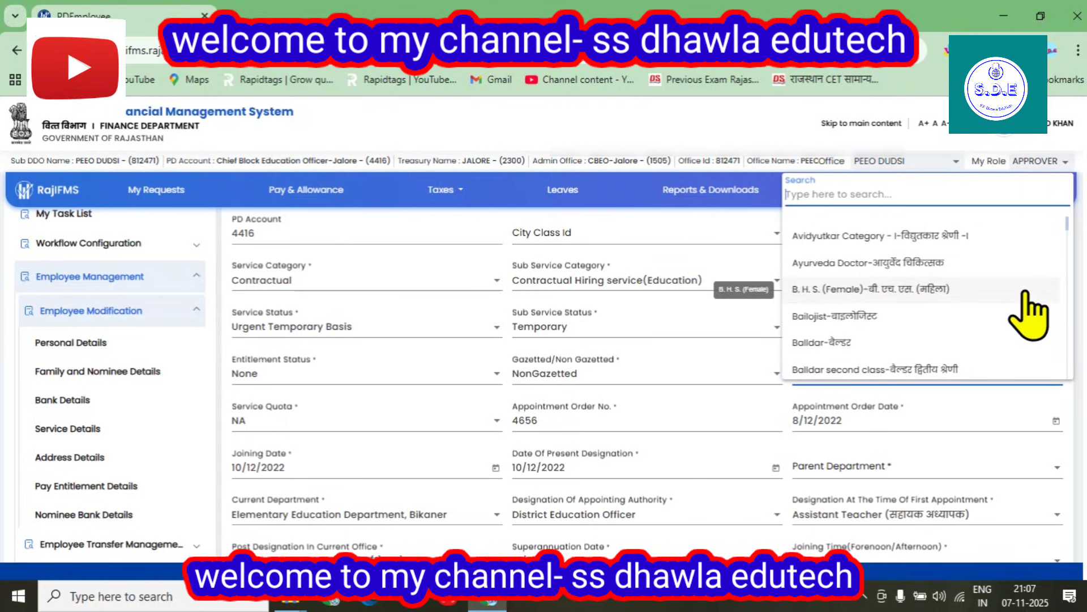
pyautogui.scroll(-6, 1026, 306)
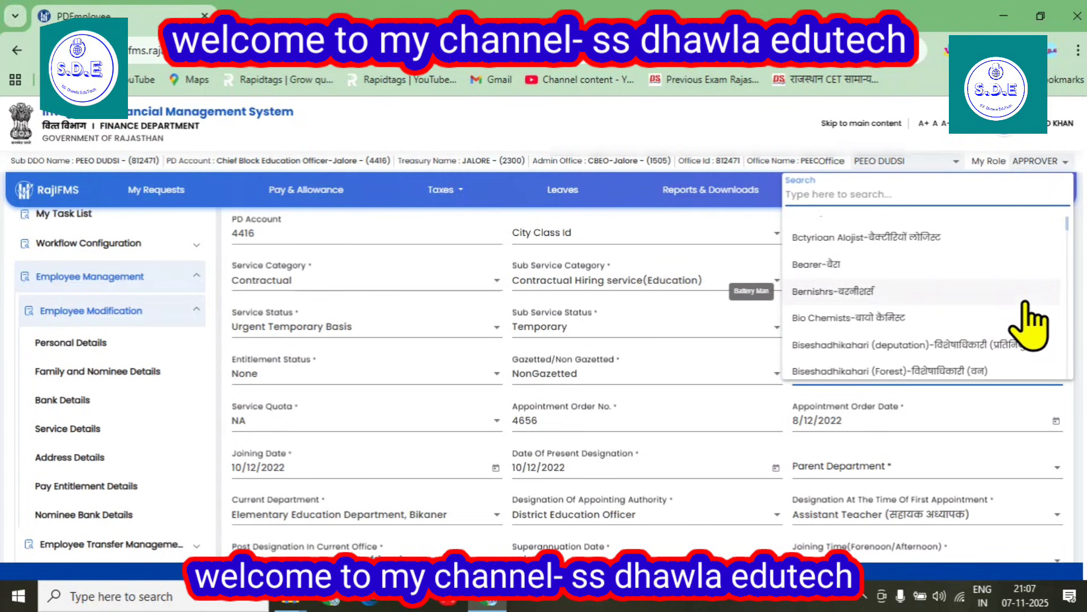
pyautogui.scroll(-4, 1026, 306)
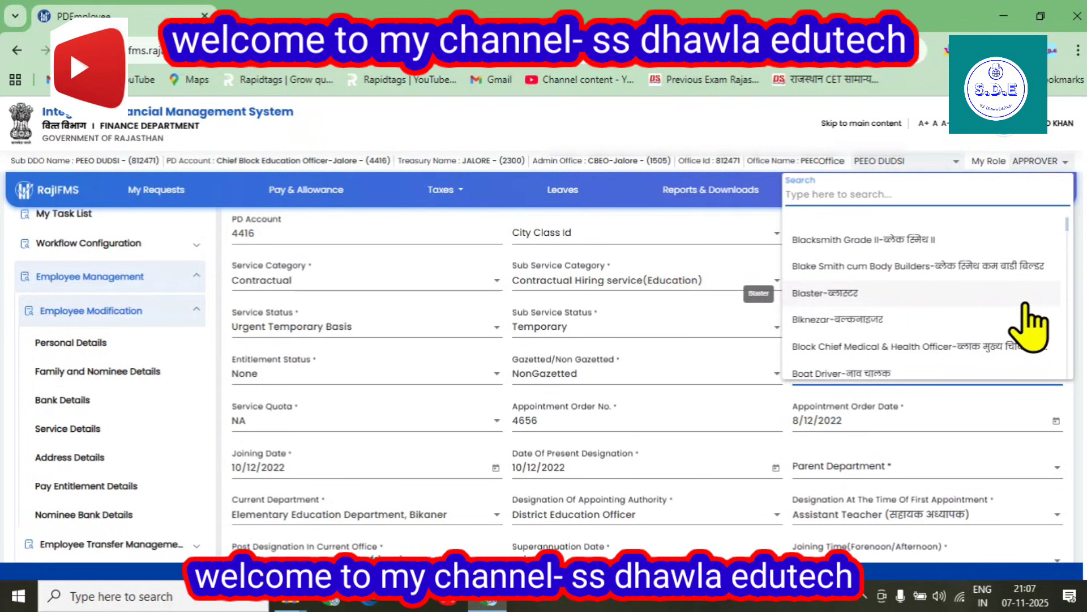
pyautogui.scroll(-3, 1026, 306)
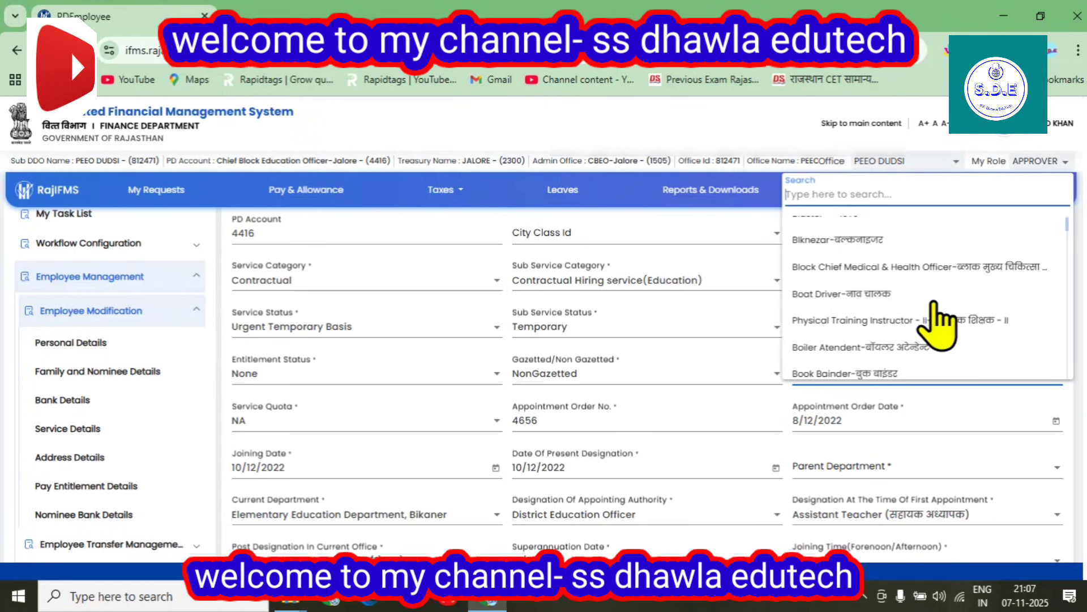
pyautogui.scroll(-8, 906, 317)
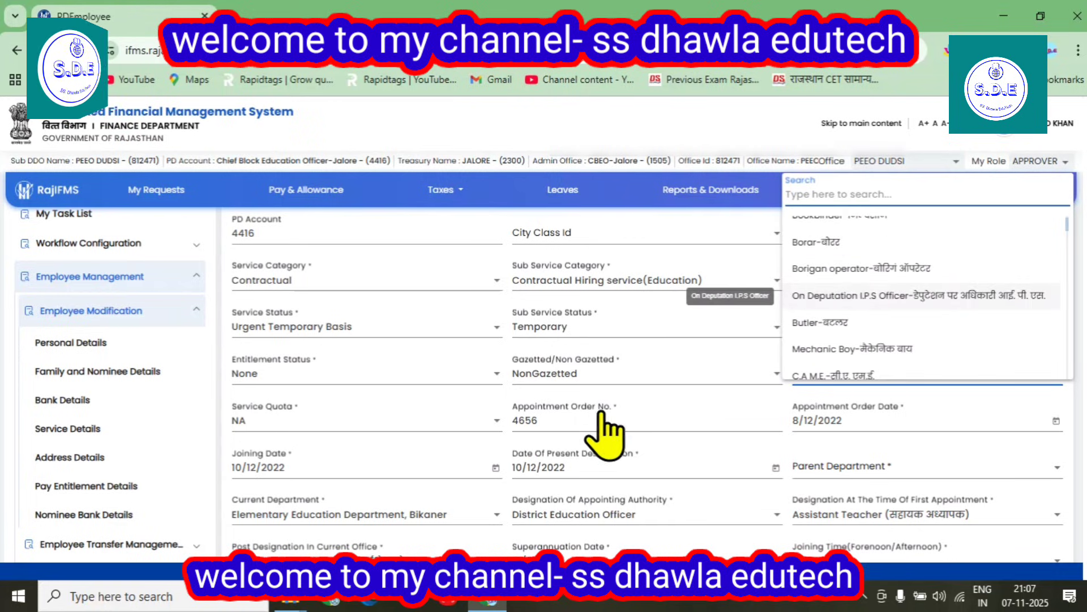
pyautogui.click(700, 360)
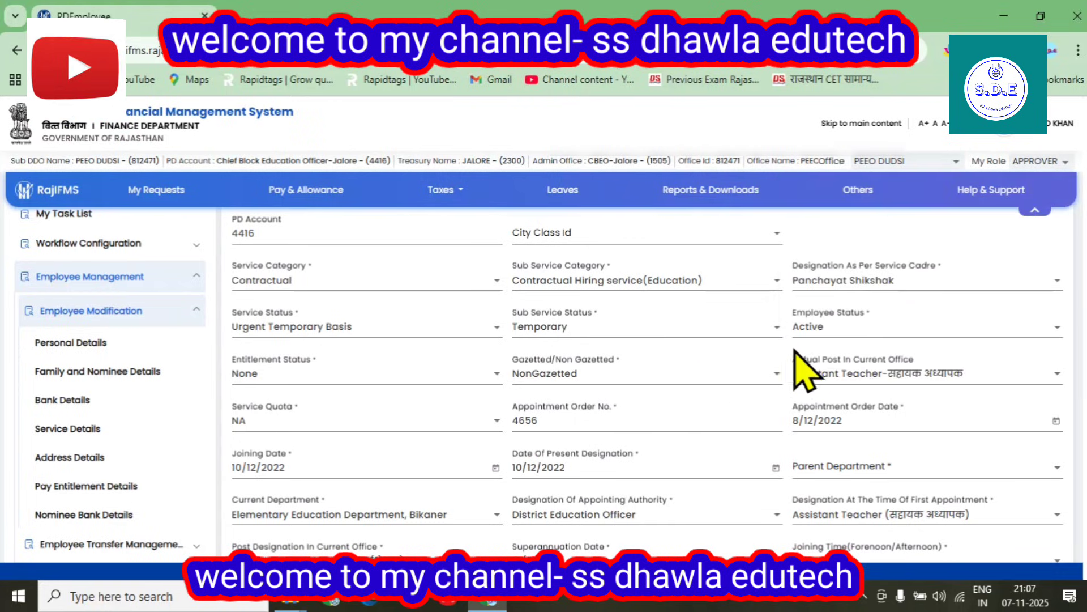
# Step: Check the gazetted status choices and set the parent department to Education Department
pyautogui.click(777, 371)
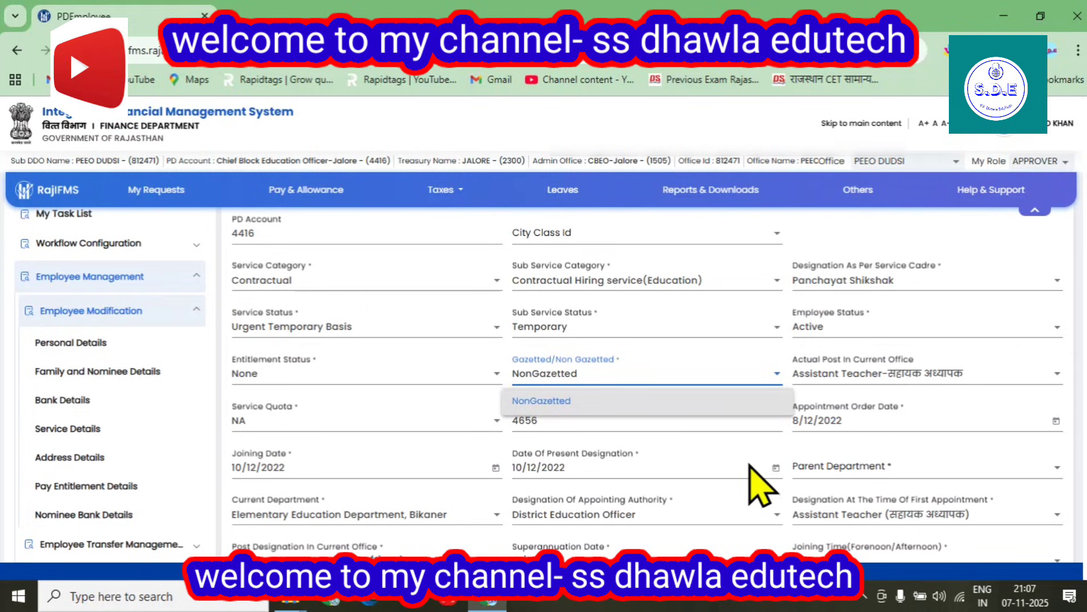
pyautogui.click(342, 459)
pyautogui.scroll(-3, 388, 440)
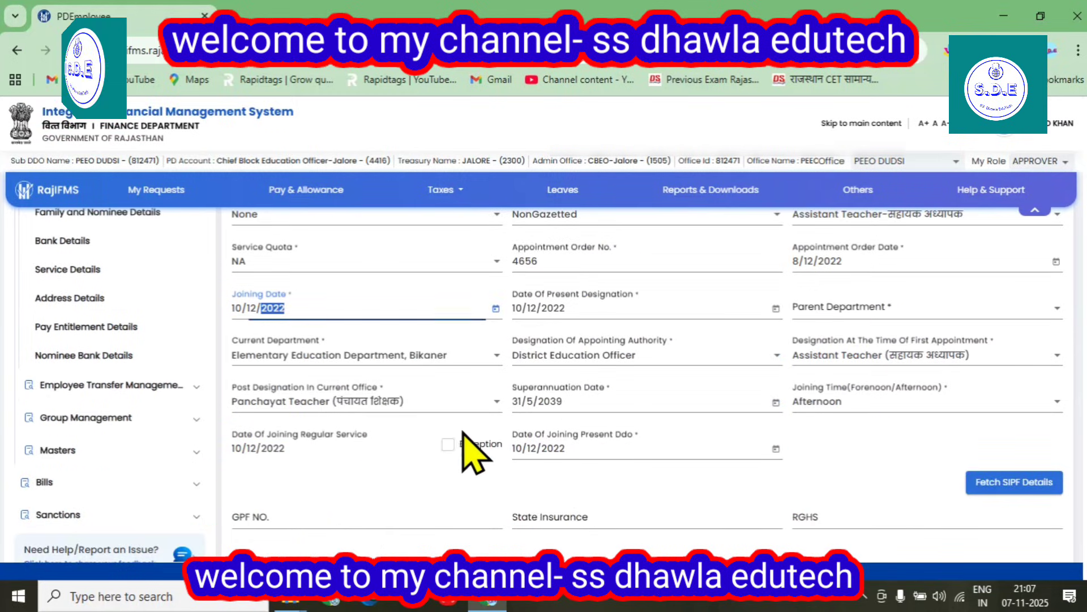
pyautogui.click(836, 309)
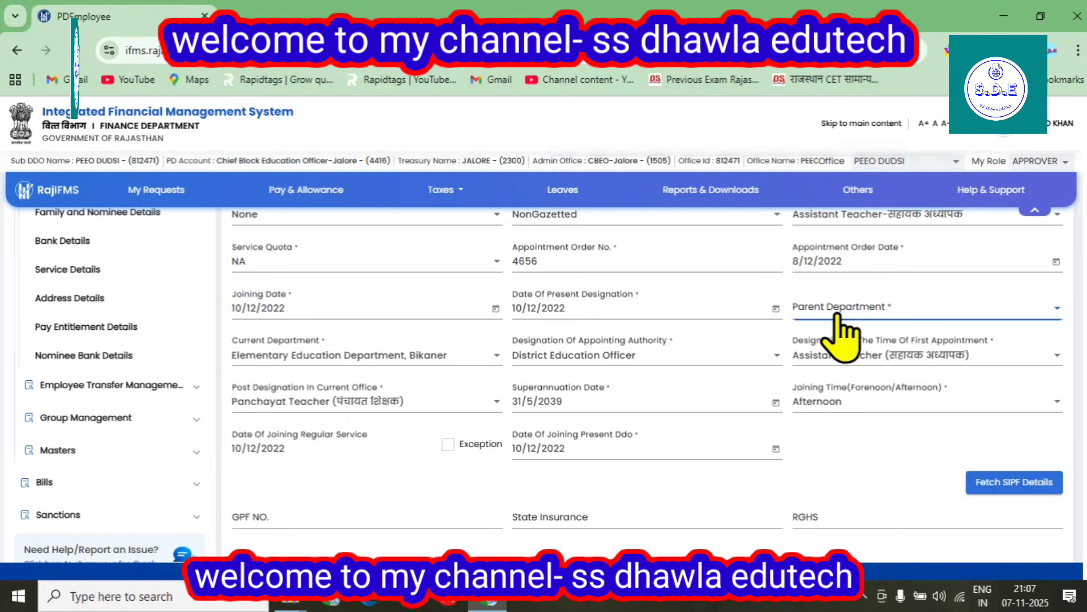
pyautogui.click(813, 378)
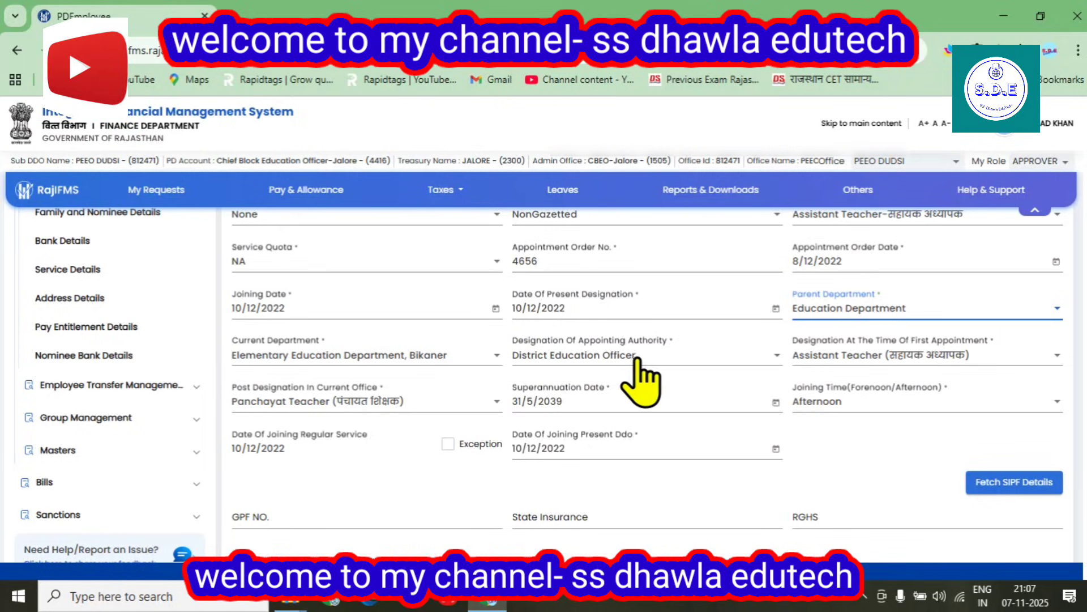
# Step: Look through the designations offered for Designation At The Time Of First Appointment without choosing a different one
pyautogui.click(850, 365)
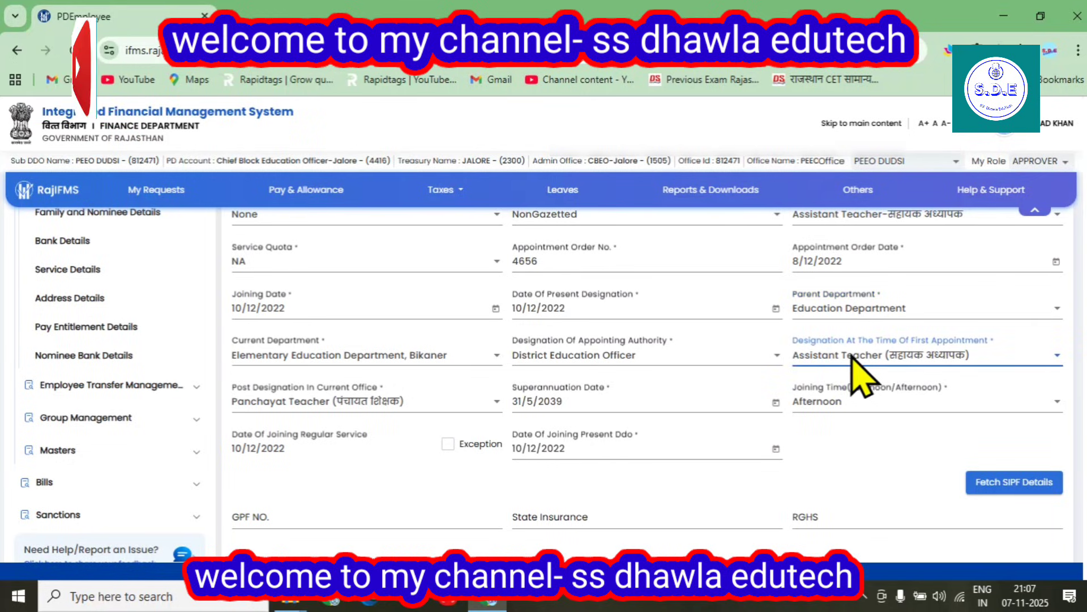
pyautogui.click(852, 358)
pyautogui.scroll(-5, 929, 487)
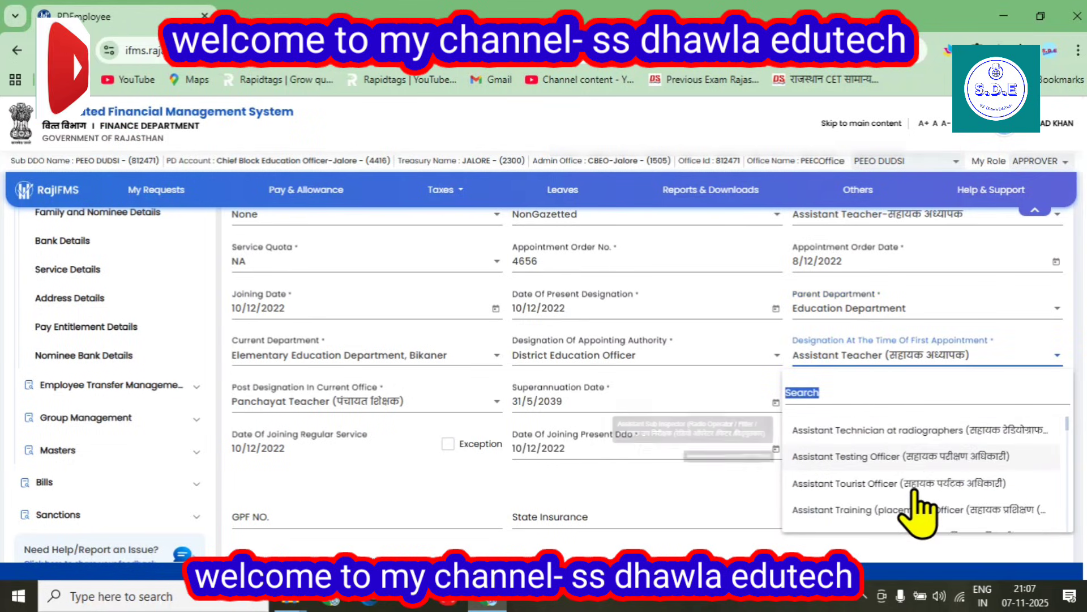
pyautogui.scroll(-10, 970, 504)
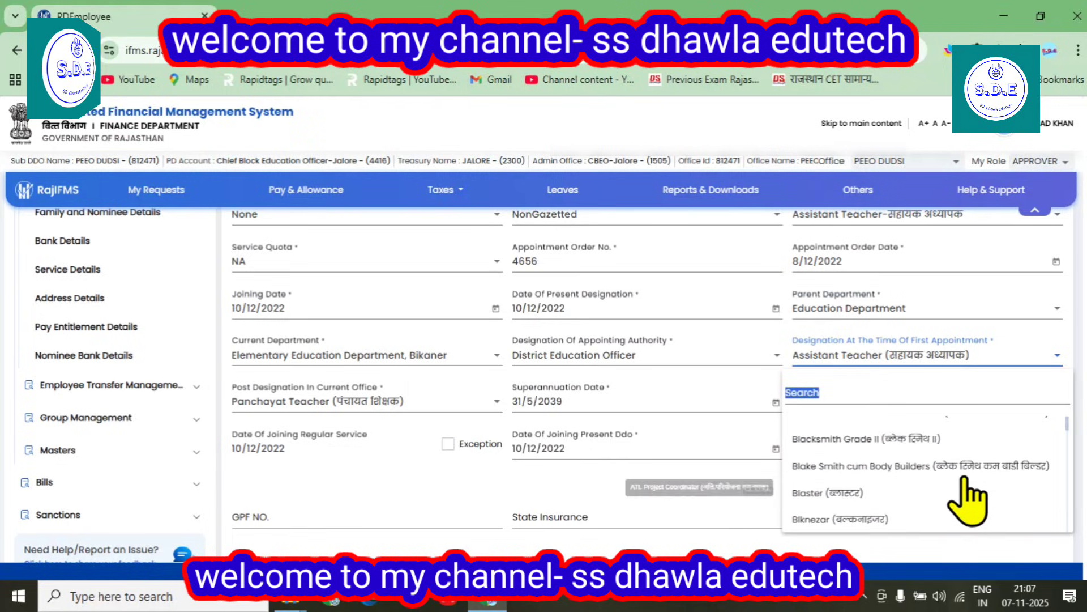
pyautogui.scroll(-8, 970, 501)
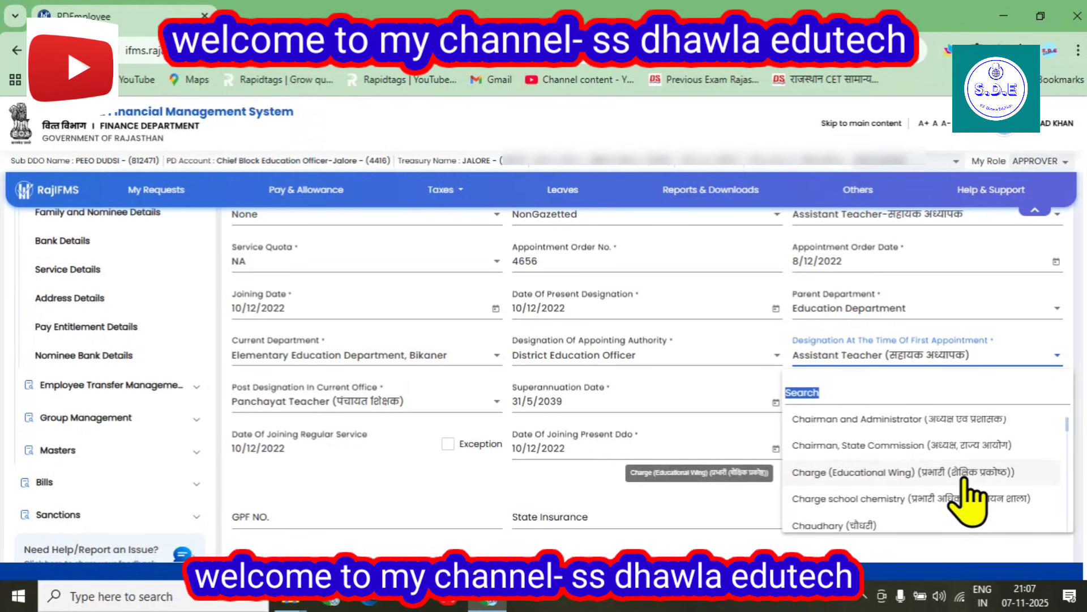
pyautogui.scroll(-8, 969, 498)
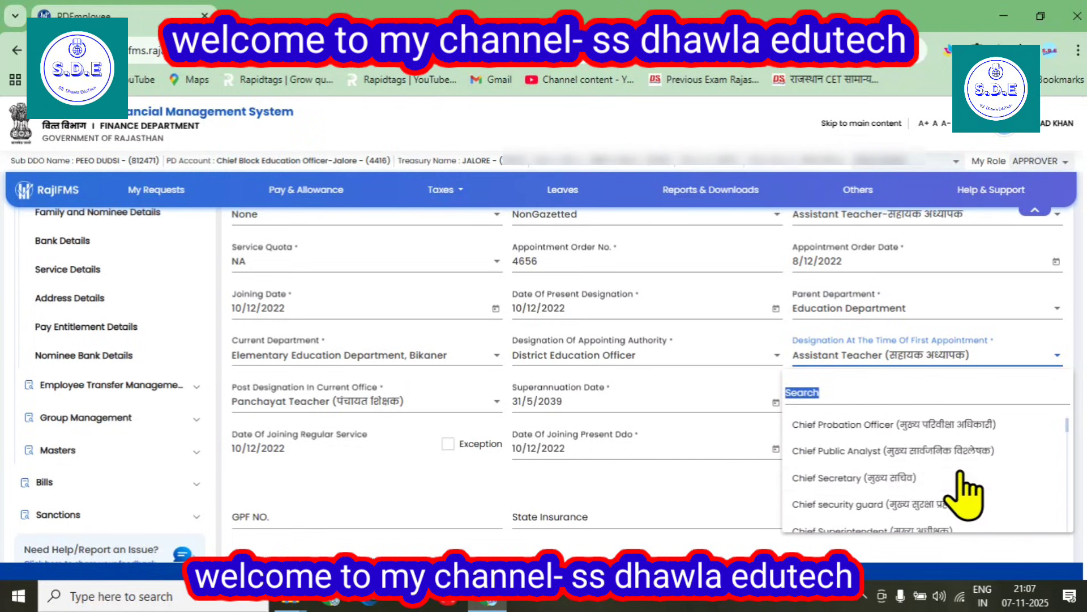
pyautogui.scroll(-2, 957, 473)
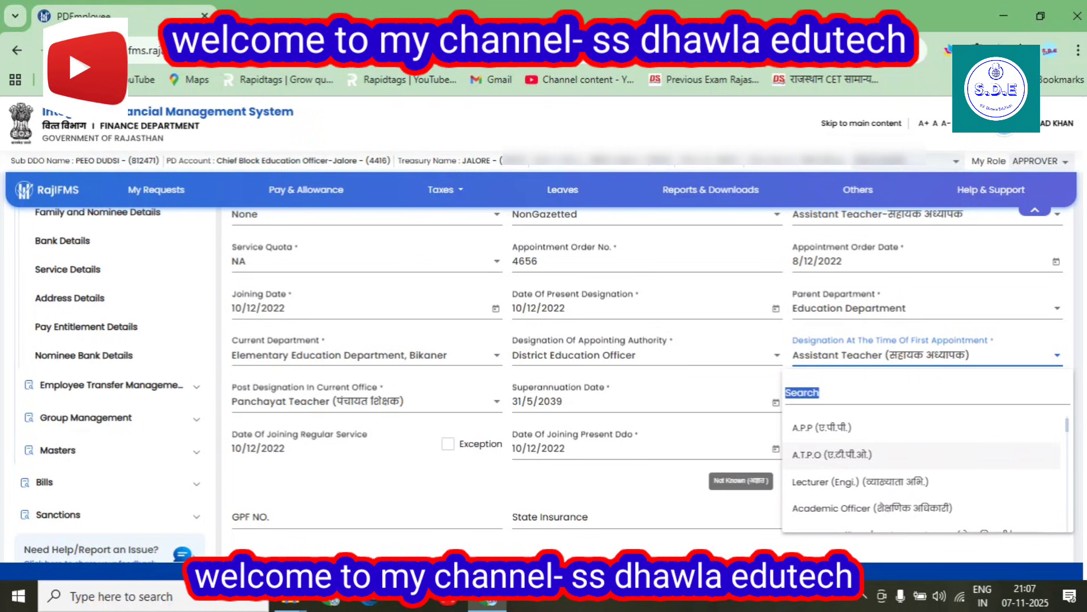
# Step: Review the Employee Service Details form from beginning to end, submit the service details update and confirm it
pyautogui.scroll(5, 515, 131)
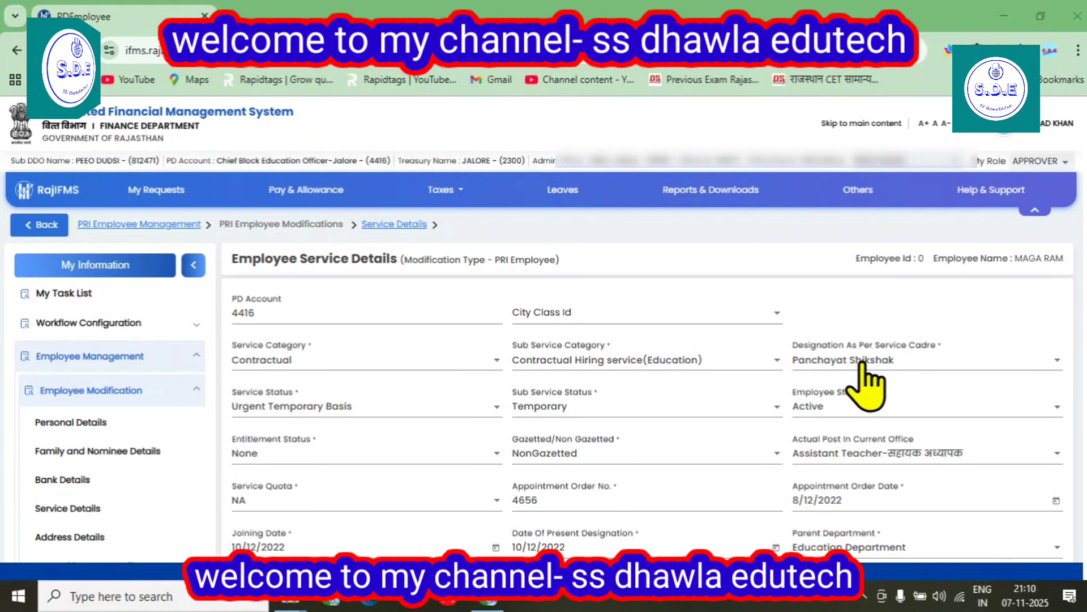
pyautogui.scroll(-1, 828, 391)
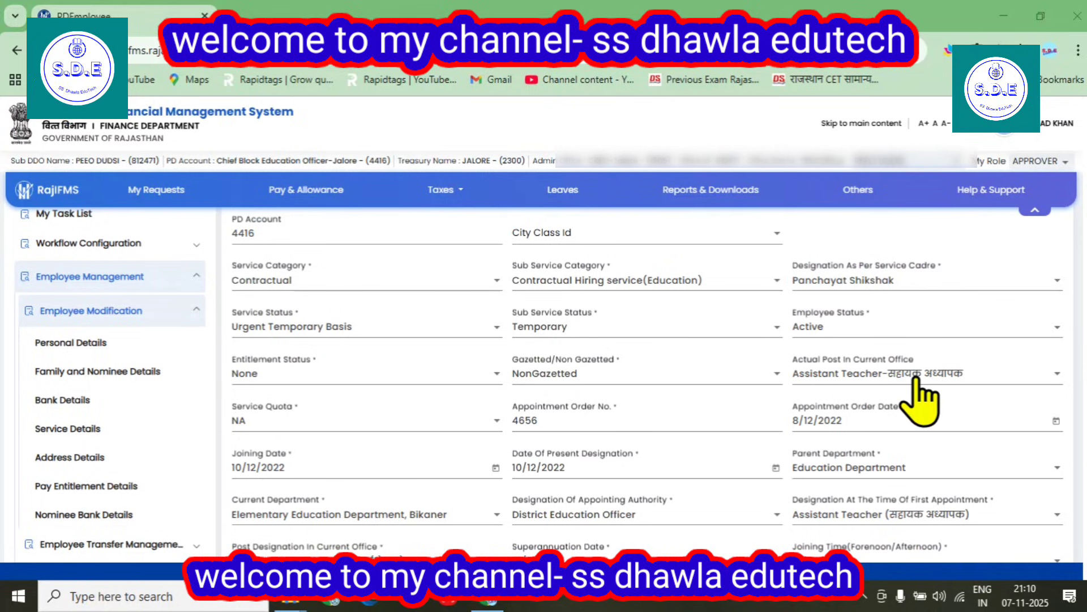
pyautogui.scroll(-1, 390, 403)
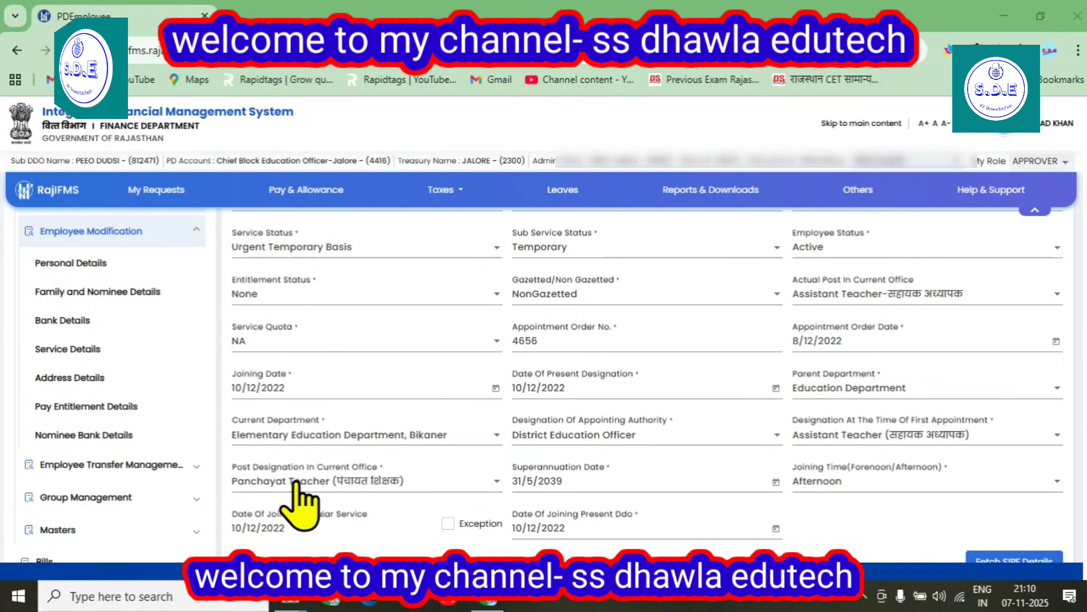
pyautogui.scroll(-3, 906, 453)
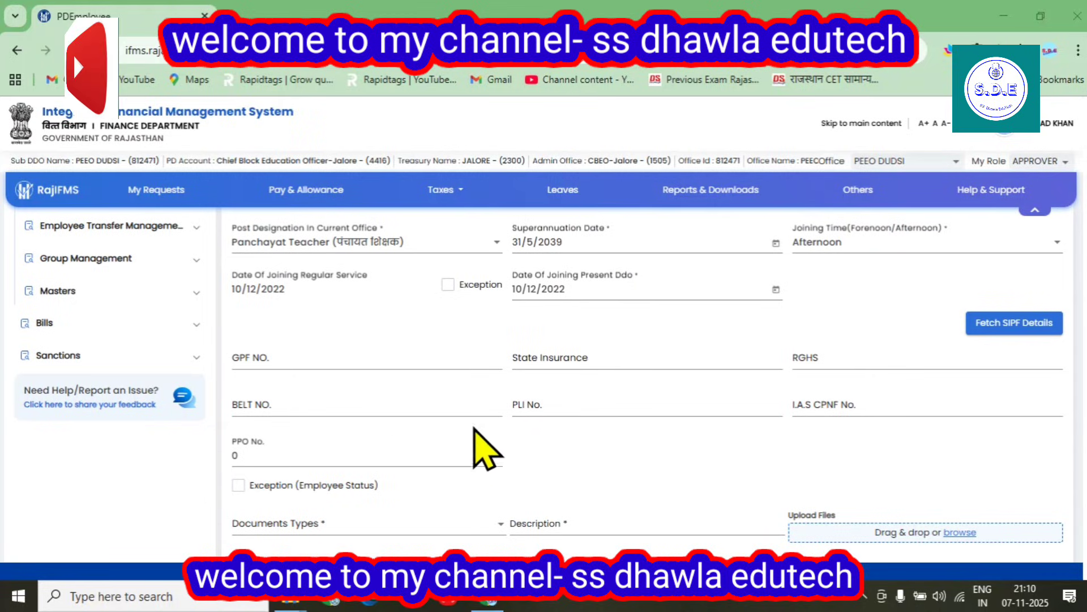
pyautogui.scroll(-2, 474, 429)
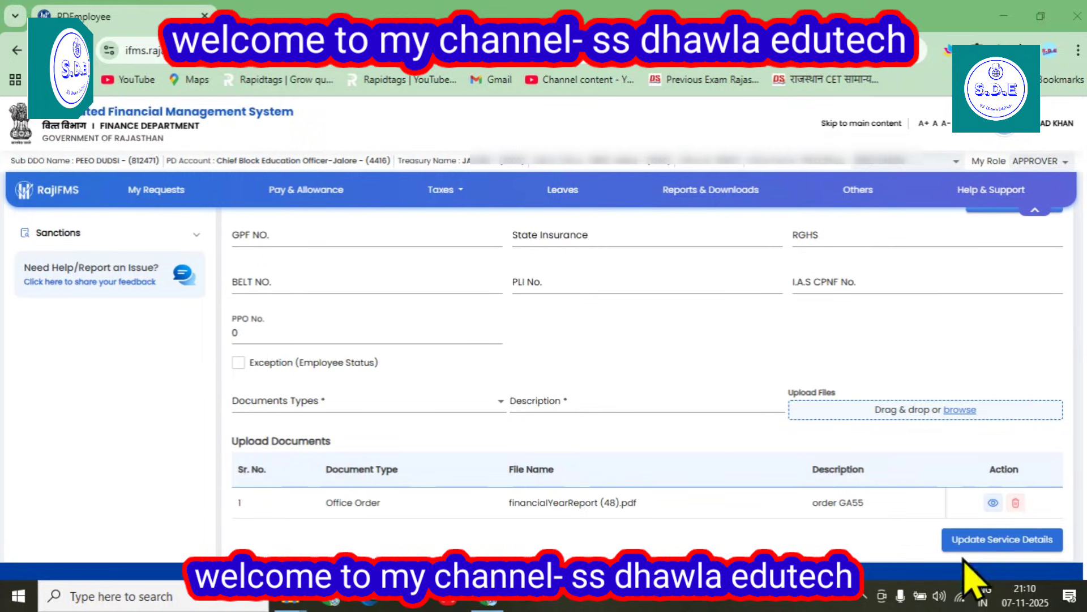
pyautogui.click(993, 541)
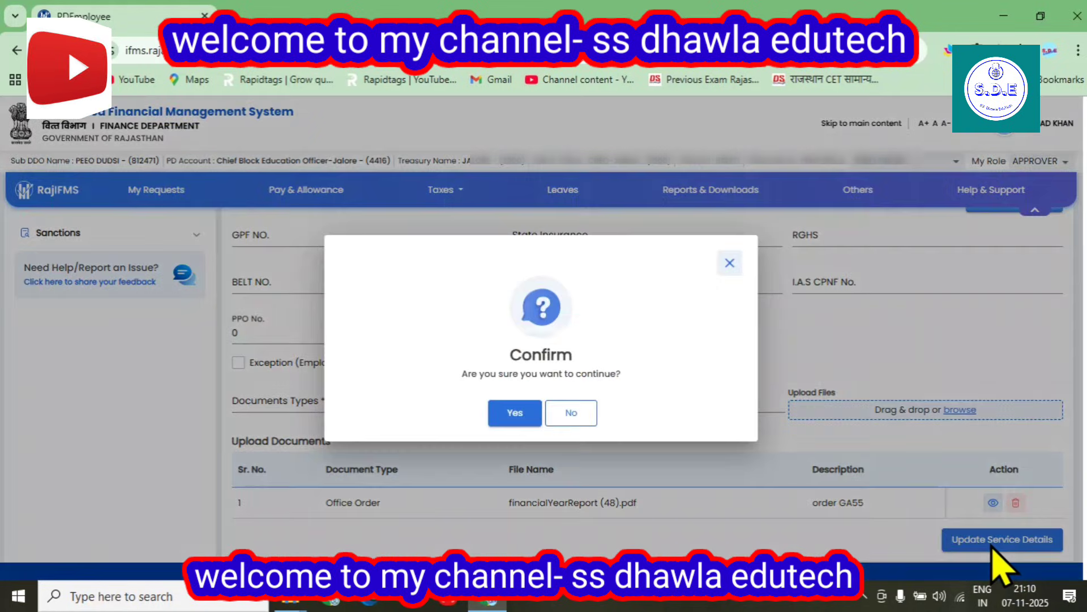
pyautogui.click(514, 410)
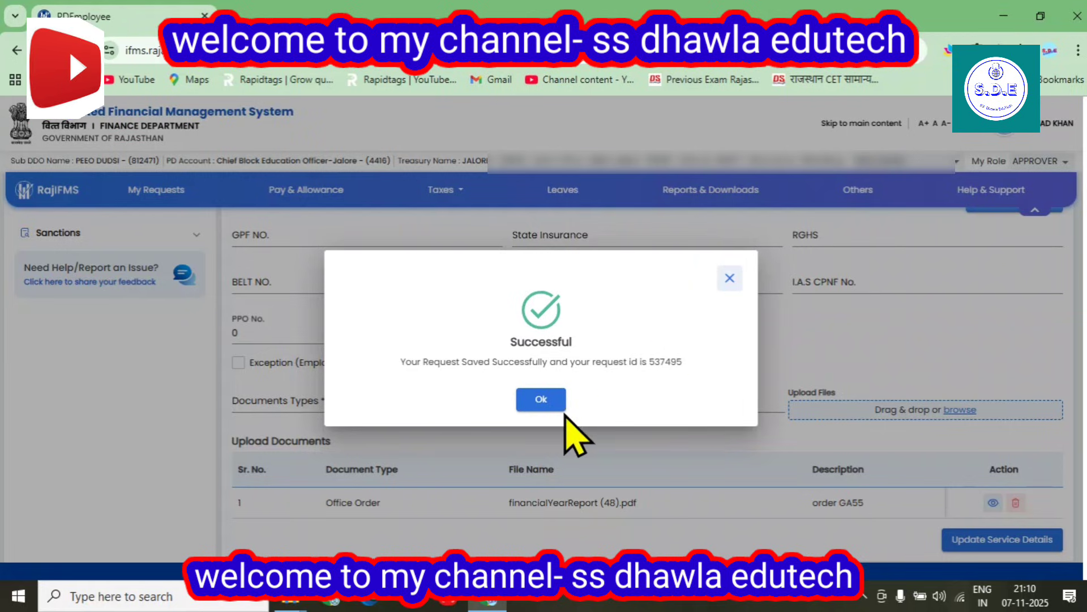
pyautogui.click(541, 399)
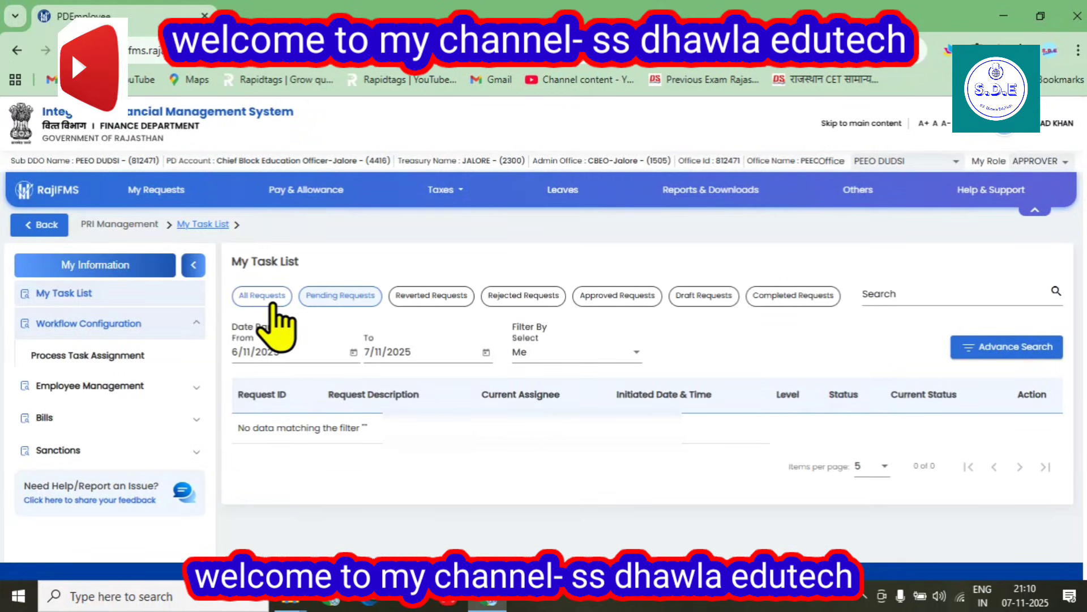
# Step: Display all requests in My Task List and look up Pay Entitlement Details among the Employee Modification options
pyautogui.click(272, 306)
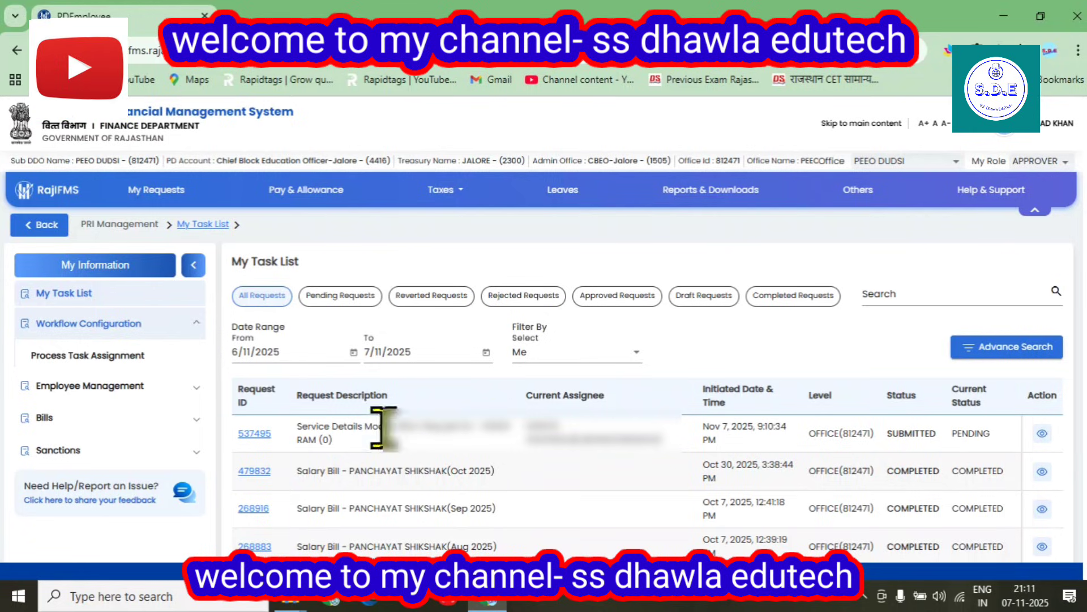
pyautogui.click(62, 388)
pyautogui.click(62, 388)
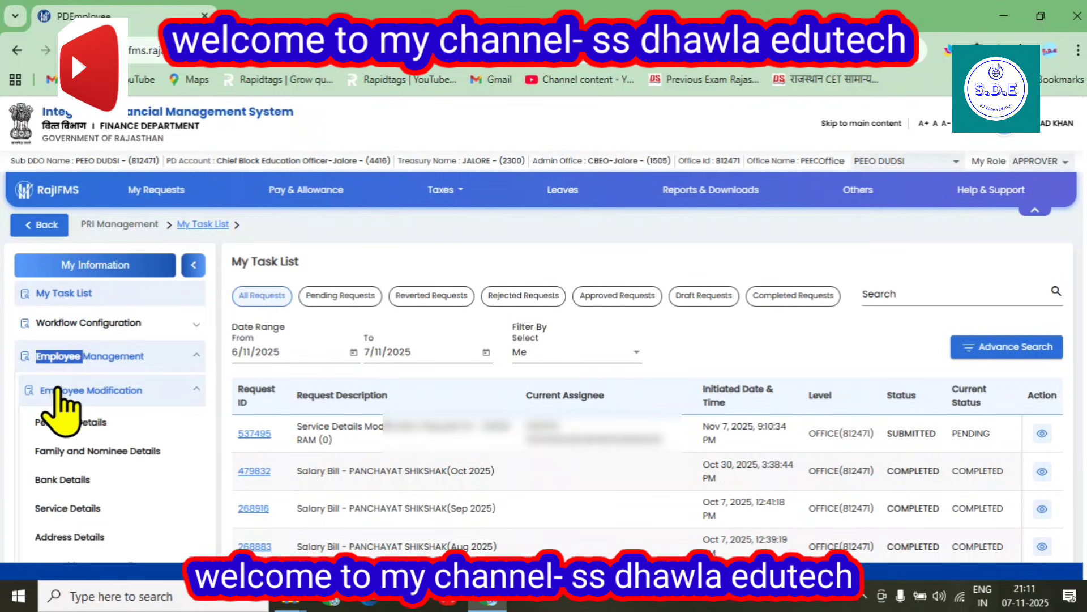
pyautogui.click(56, 390)
pyautogui.scroll(-2, 113, 487)
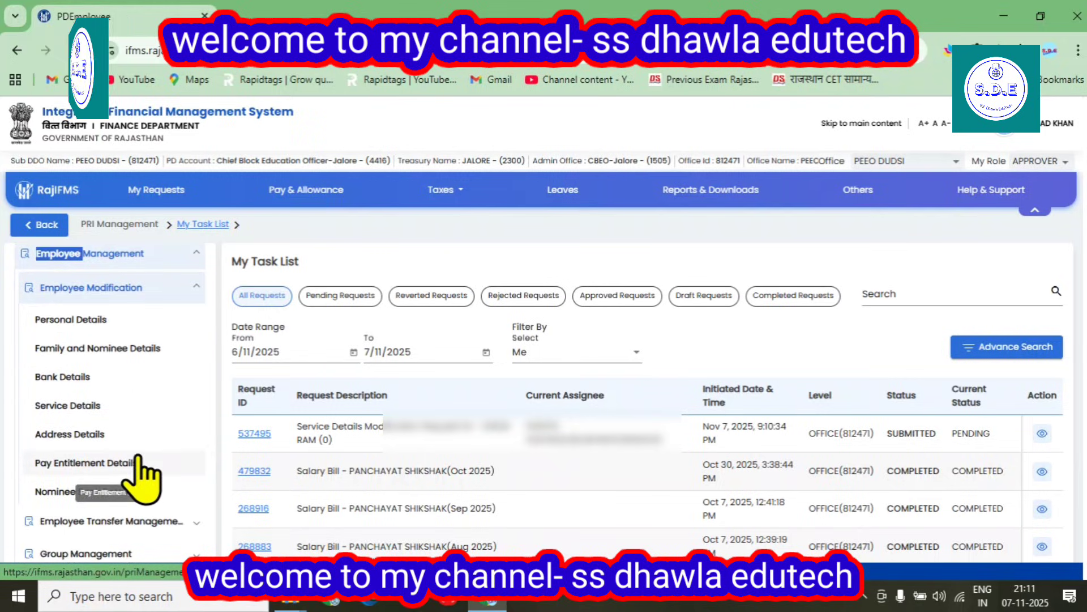
pyautogui.click(66, 468)
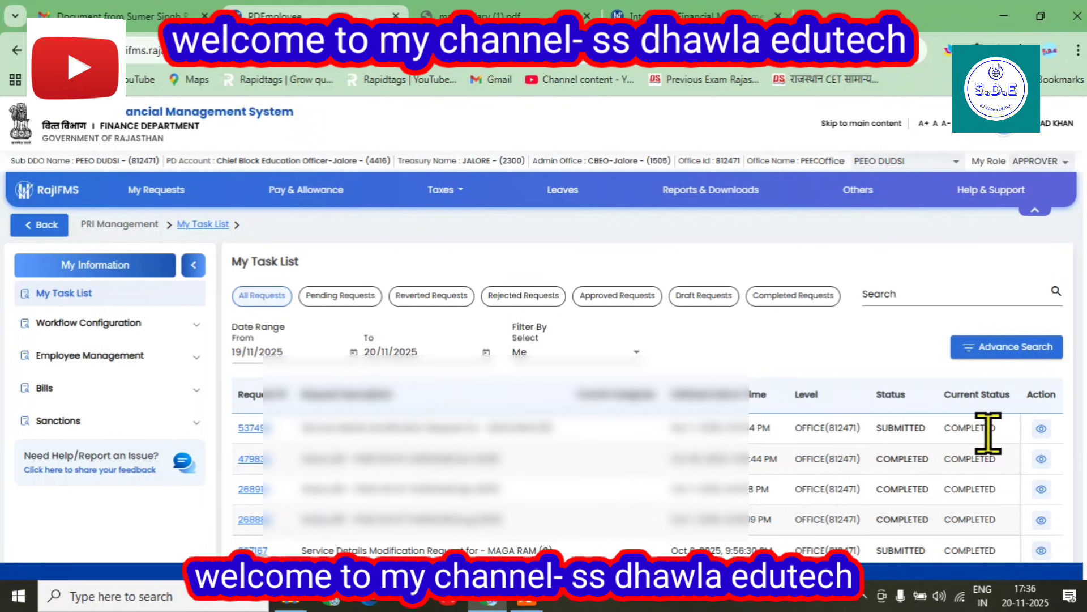
# Step: Under Pay Entitlement Details, list all employees and open the Panchayat Shikshak with Urgent Temporary Basis service status for modification
pyautogui.click(94, 326)
pyautogui.click(109, 381)
pyautogui.click(101, 391)
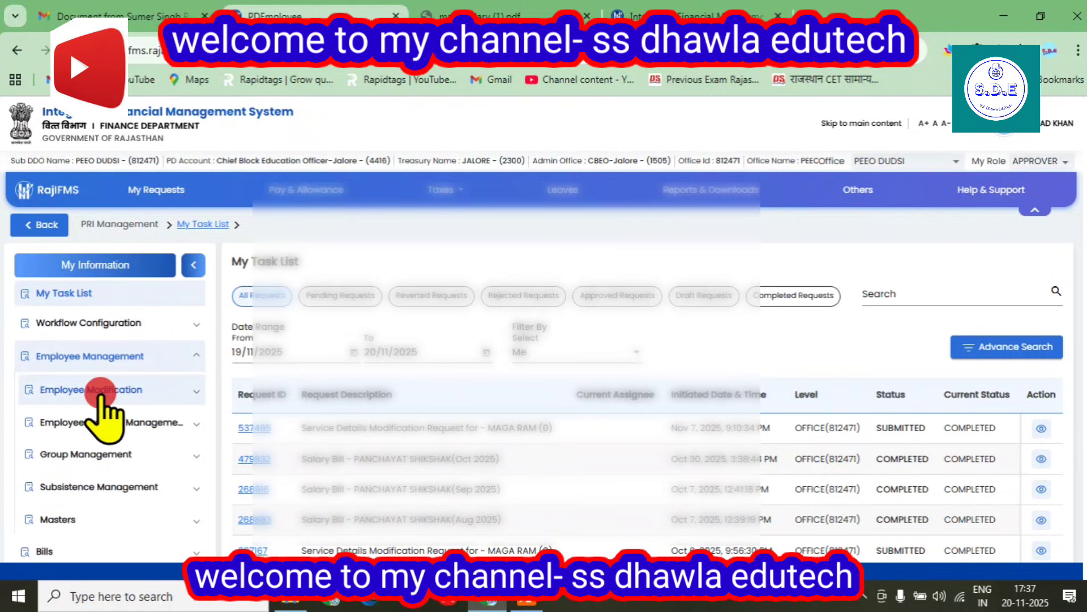
pyautogui.scroll(-2, 122, 406)
pyautogui.scroll(-2, 195, 368)
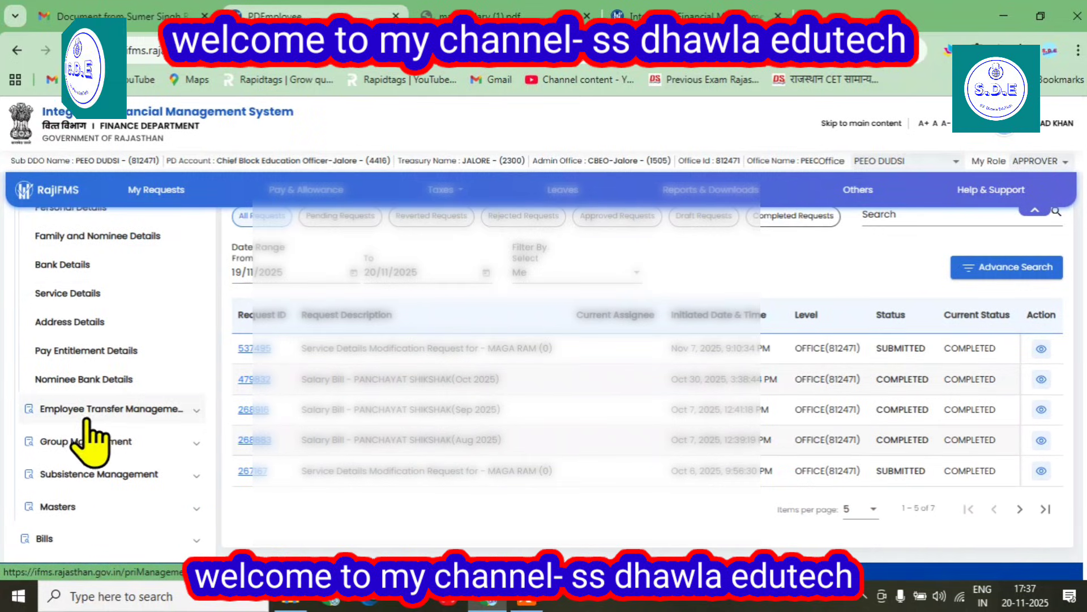
pyautogui.click(65, 352)
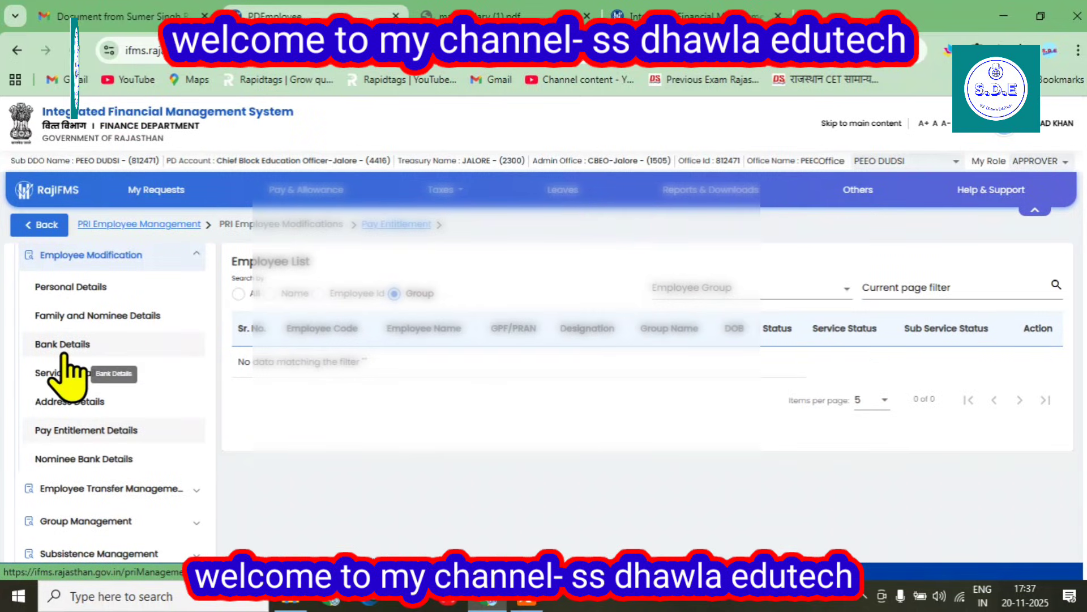
pyautogui.click(238, 294)
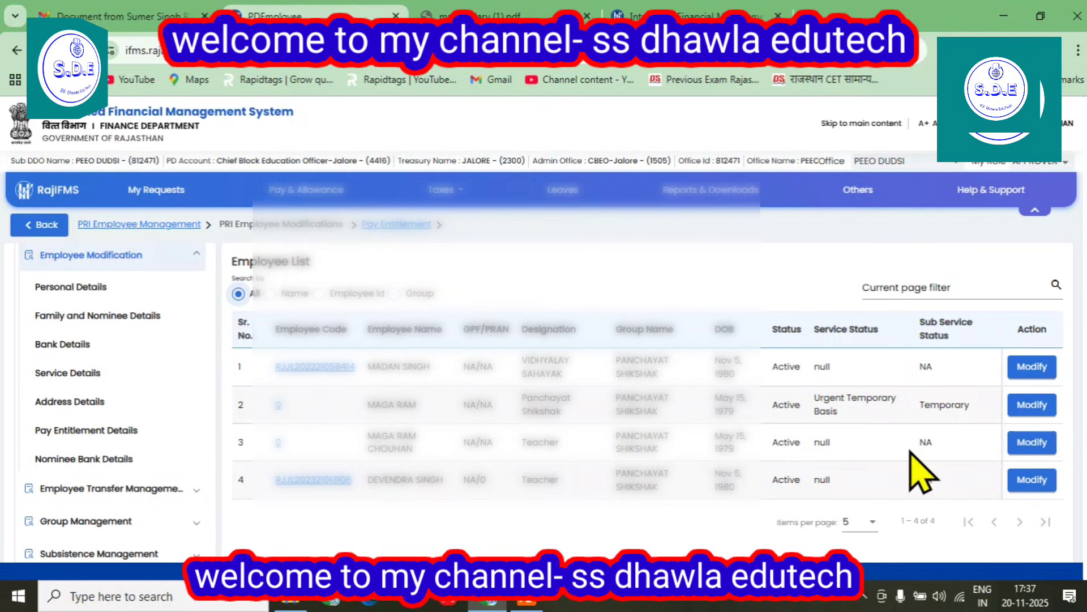
pyautogui.click(1028, 409)
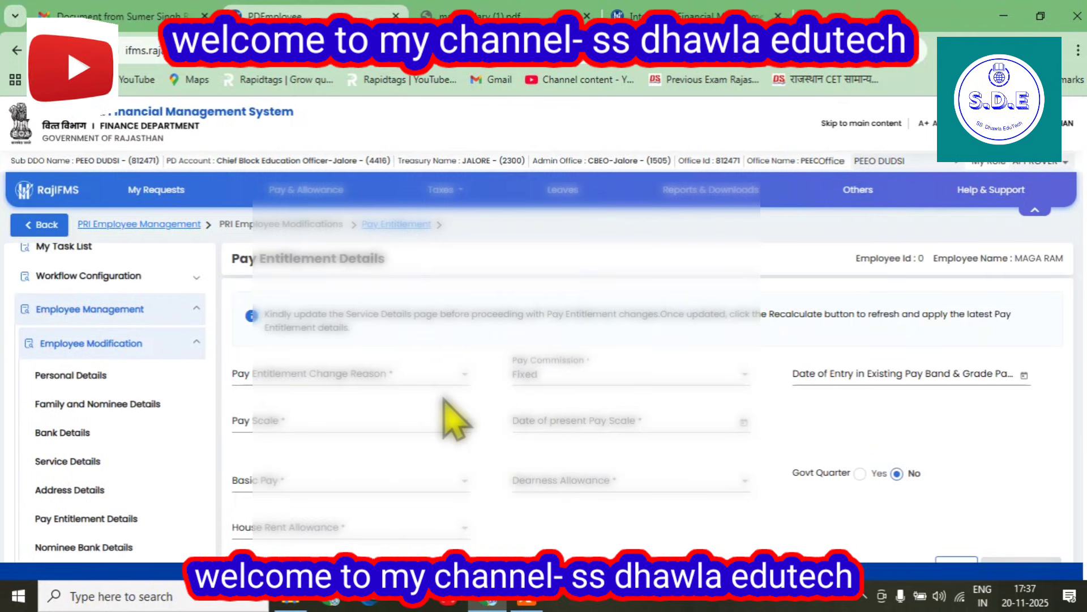
# Step: Set the Pay Entitlement Change Reason to Other - Changes Reason
pyautogui.scroll(-1, 444, 399)
pyautogui.click(276, 295)
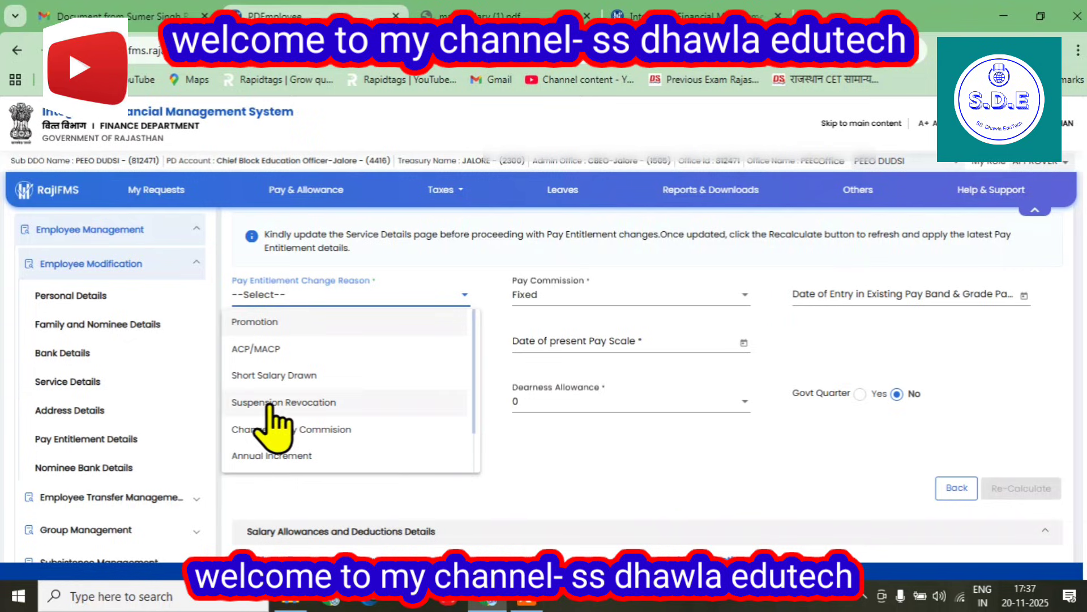
pyautogui.scroll(-2, 277, 422)
pyautogui.click(272, 429)
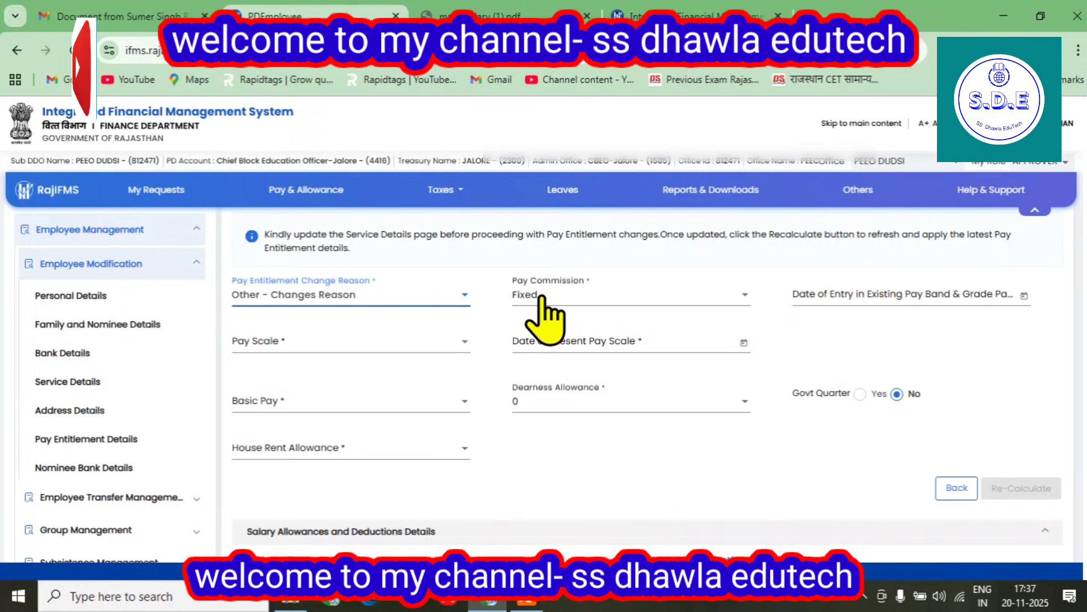
# Step: Set the Date of Entry in Existing Pay Band & Grade Pay to 1/7/2025
pyautogui.click(849, 295)
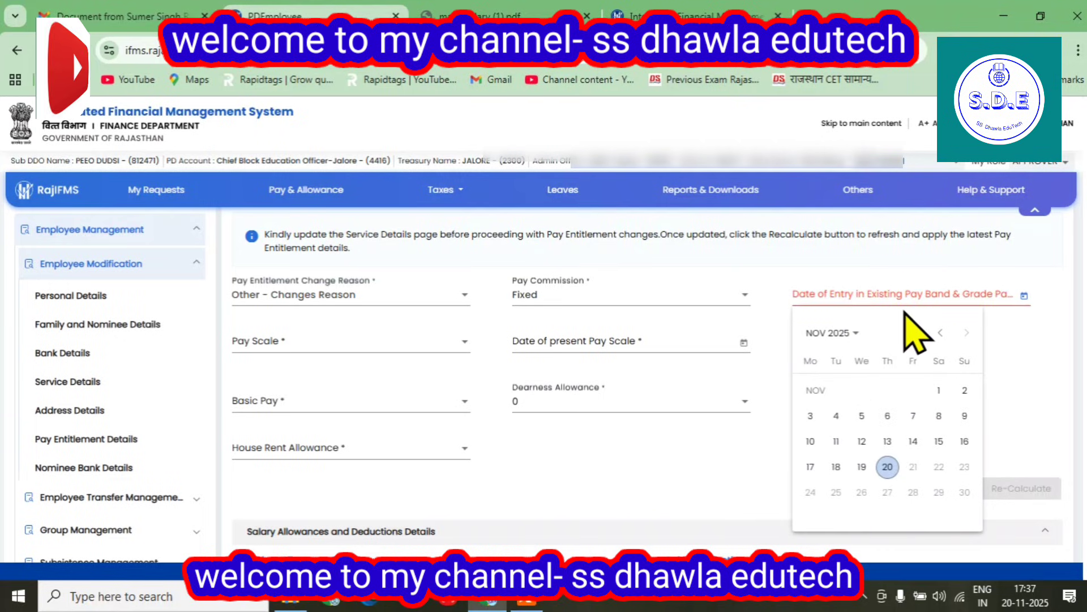
pyautogui.click(832, 332)
pyautogui.click(954, 499)
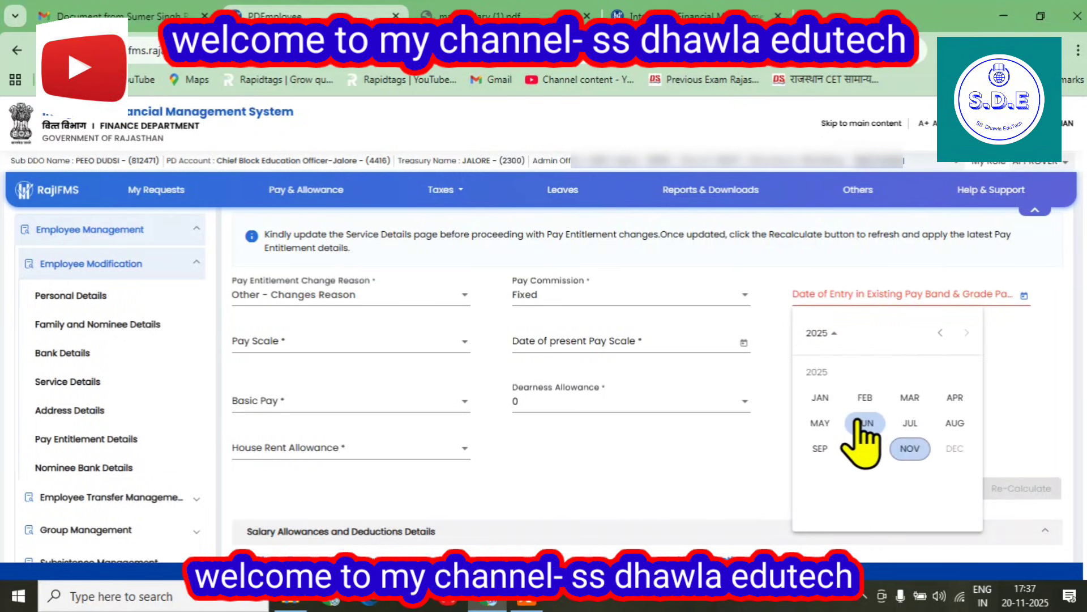
pyautogui.click(910, 422)
pyautogui.click(837, 415)
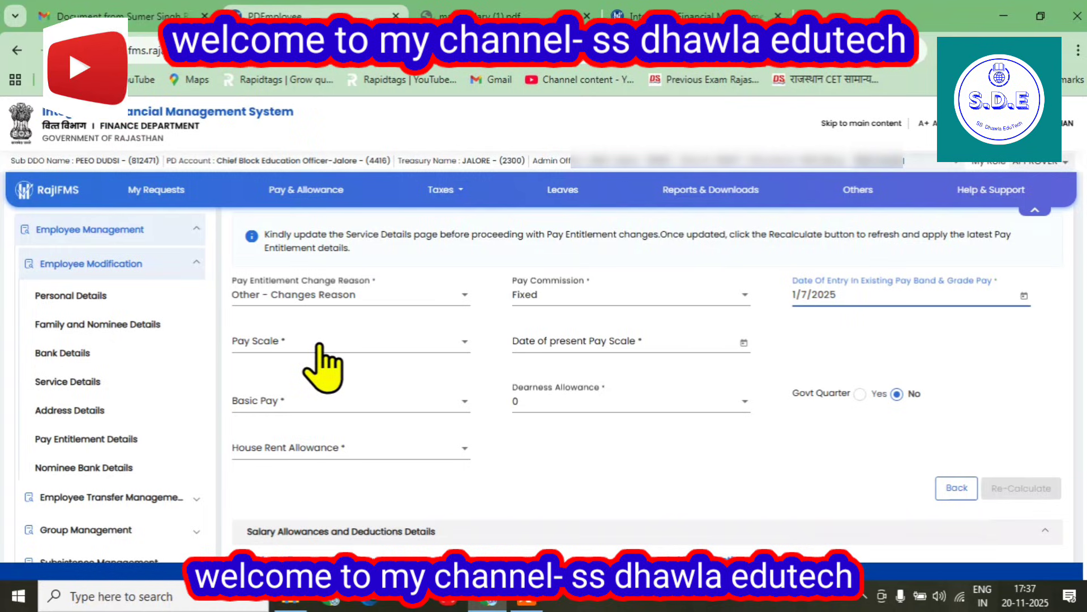
pyautogui.click(538, 6)
pyautogui.scroll(-4, 425, 362)
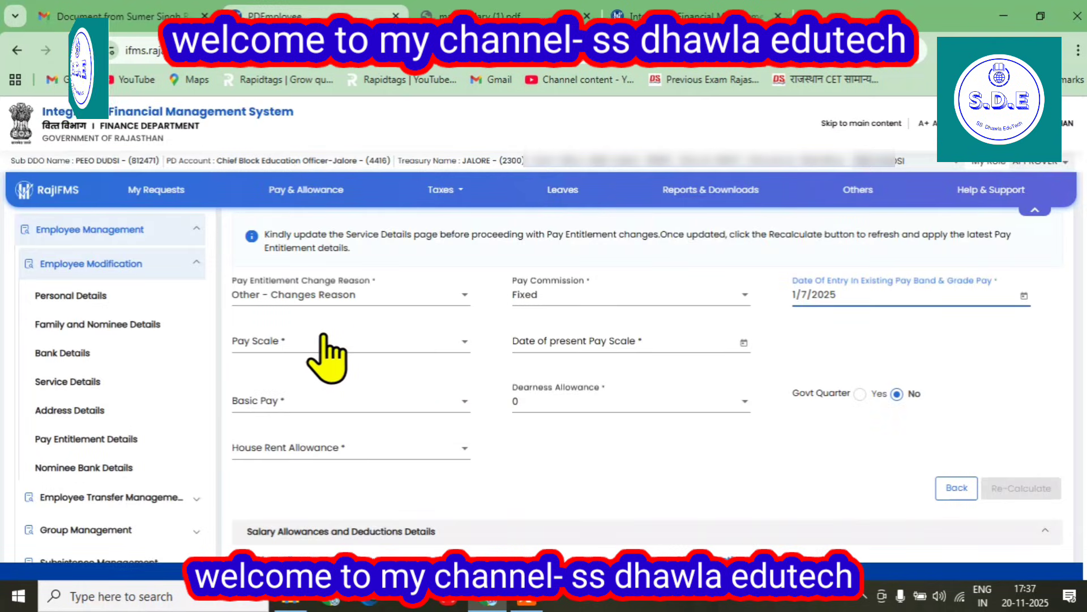
pyautogui.click(320, 340)
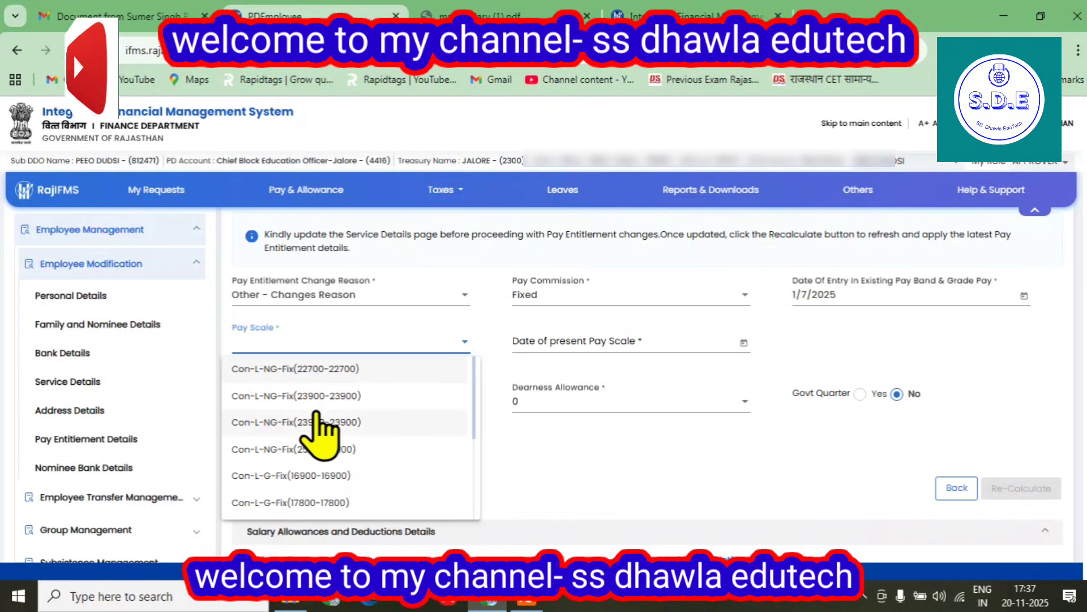
pyautogui.scroll(-1, 389, 442)
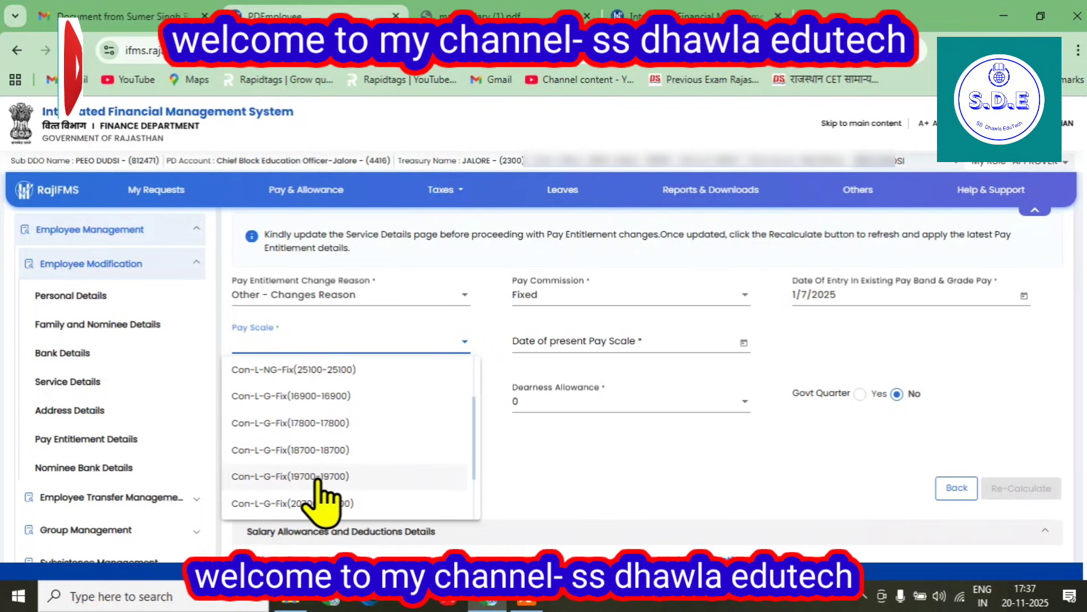
pyautogui.click(291, 476)
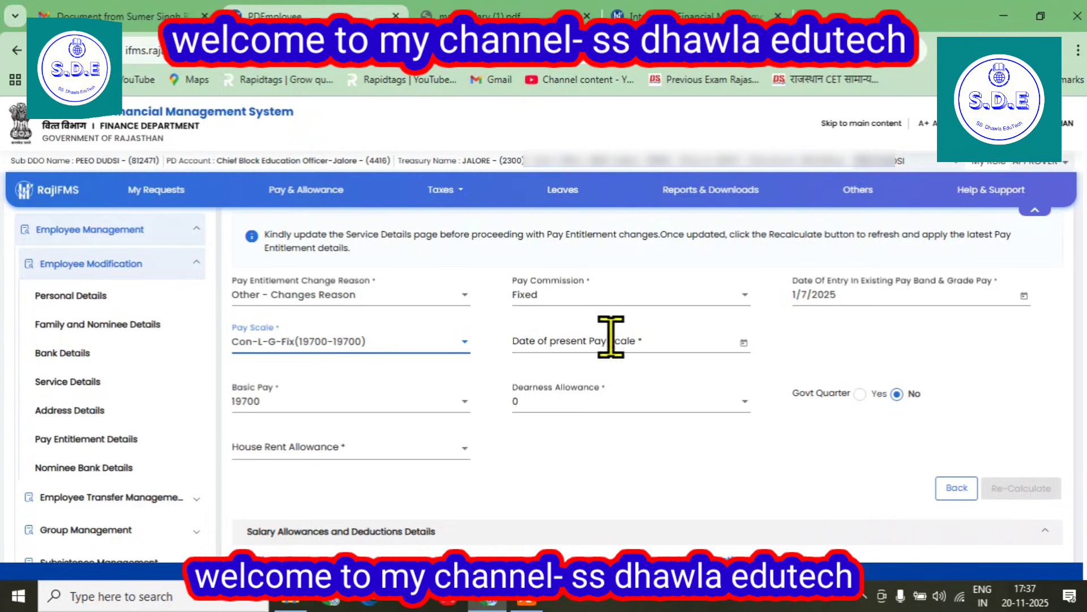
# Step: Set the Date of Present Pay Scale to 1/7/2025
pyautogui.click(741, 342)
pyautogui.click(552, 124)
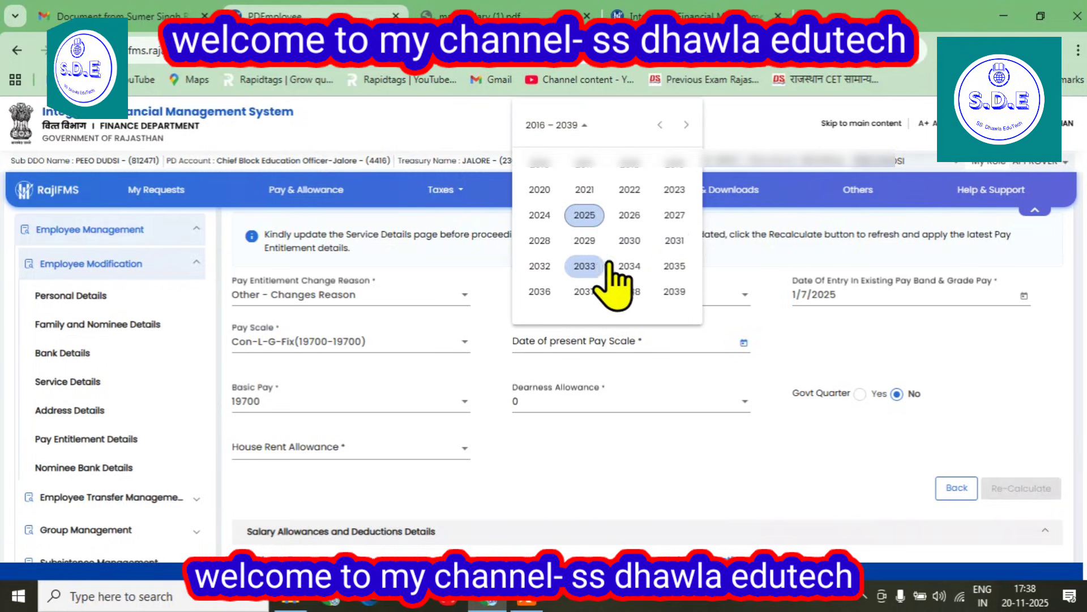
pyautogui.click(585, 216)
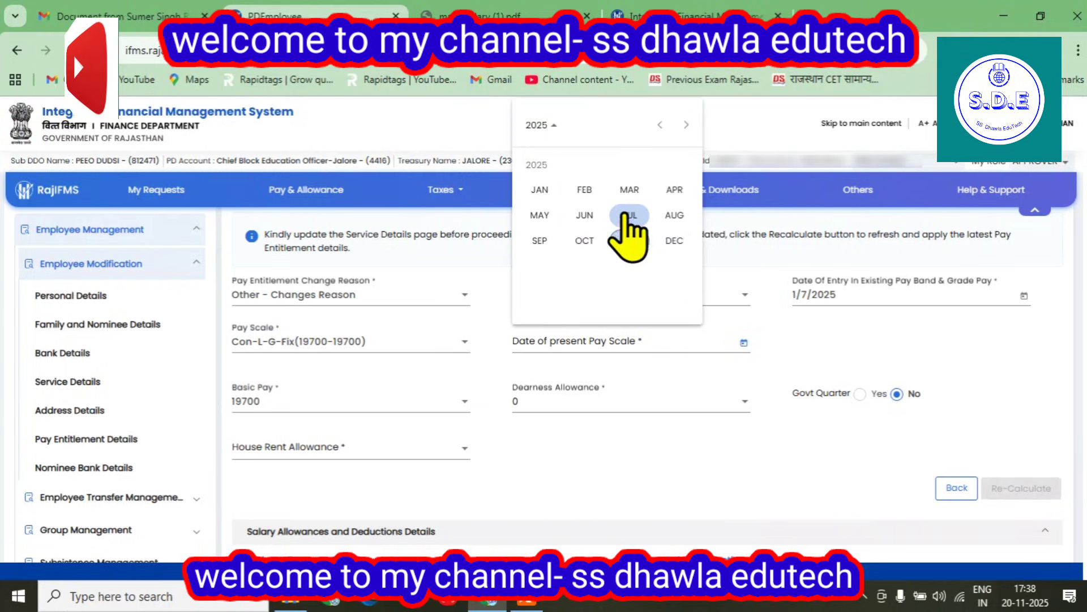
pyautogui.click(629, 212)
pyautogui.click(577, 207)
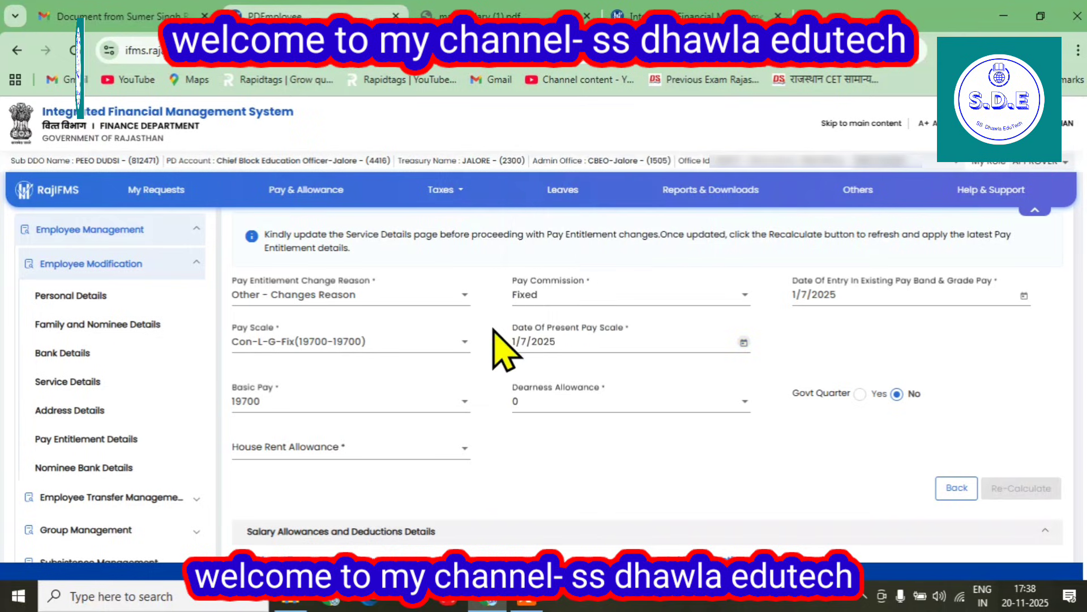
# Step: Set the Basic Pay to 19700 and the House Rent Allowance to 0
pyautogui.click(252, 401)
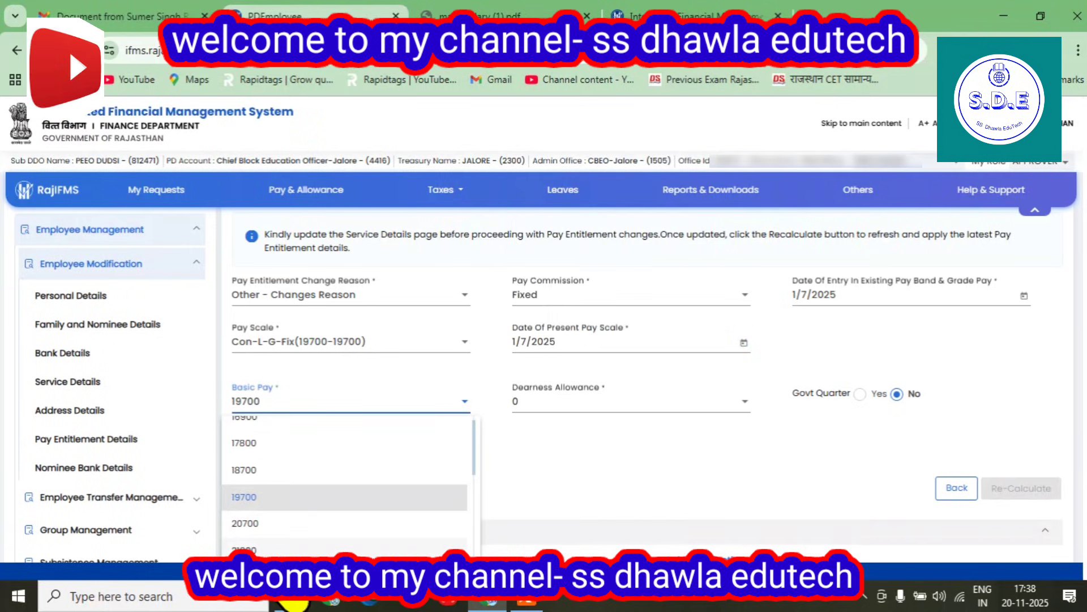
pyautogui.click(260, 496)
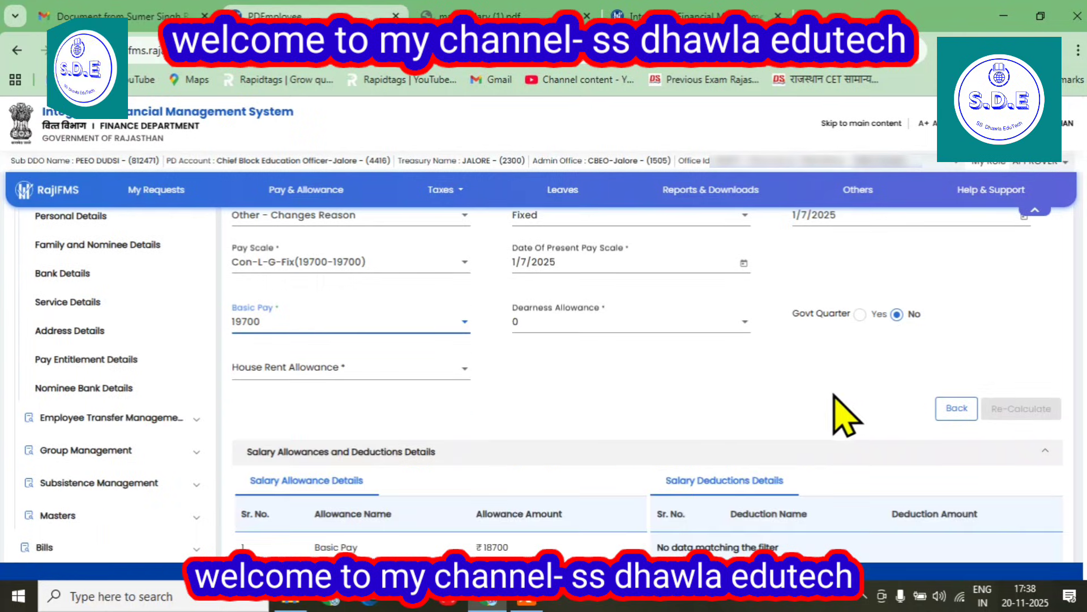
pyautogui.scroll(-2, 849, 413)
pyautogui.click(269, 366)
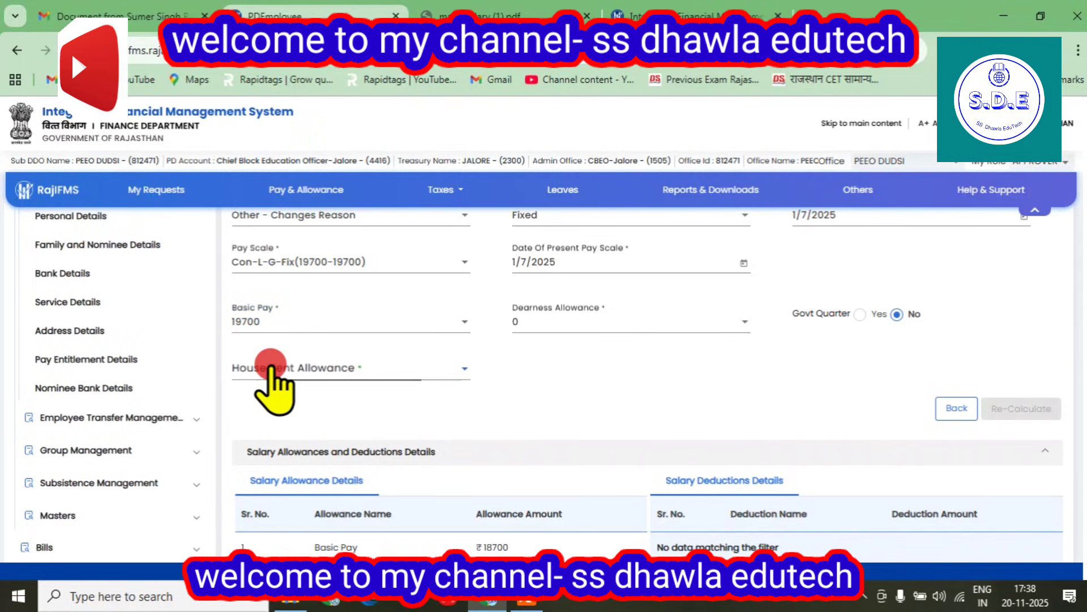
pyautogui.click(258, 396)
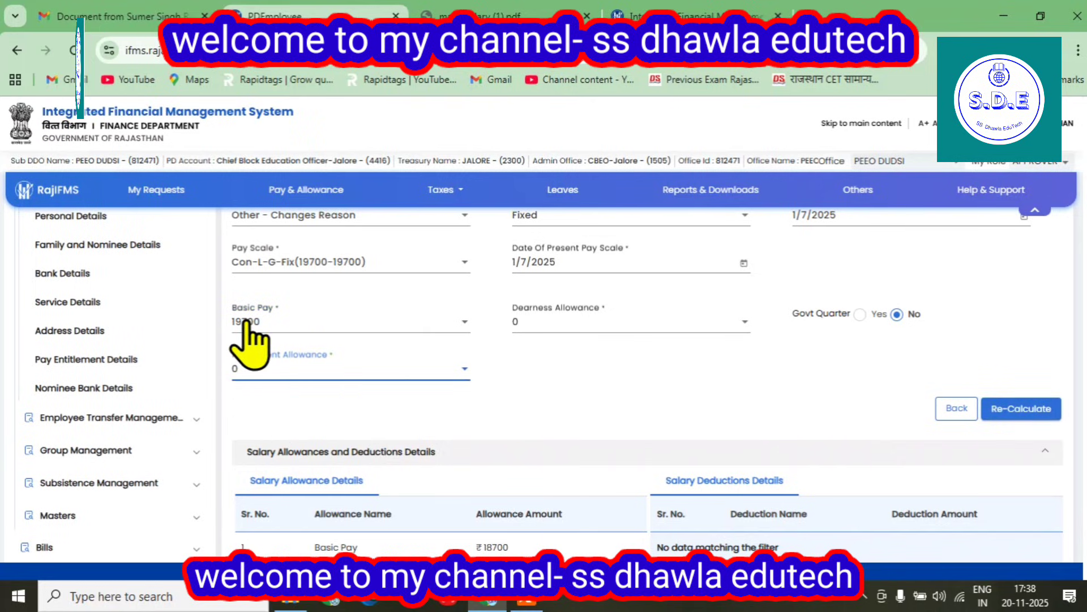
# Step: Recalculate the salary allowances and submit the updated pay entitlement details, confirming the request
pyautogui.scroll(-2, 553, 343)
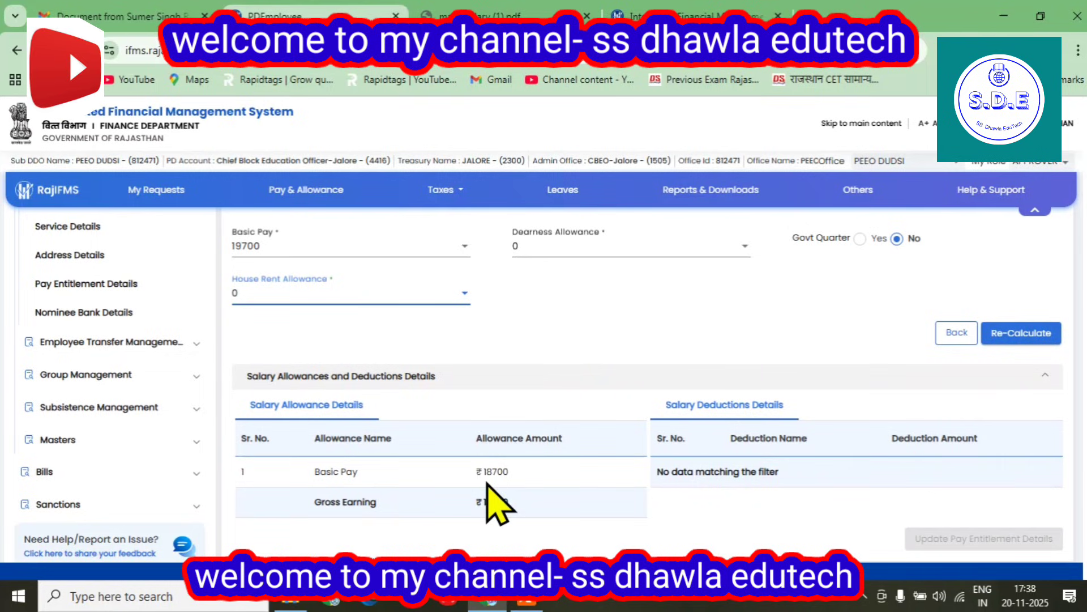
pyautogui.click(1013, 334)
pyautogui.scroll(-2, 603, 439)
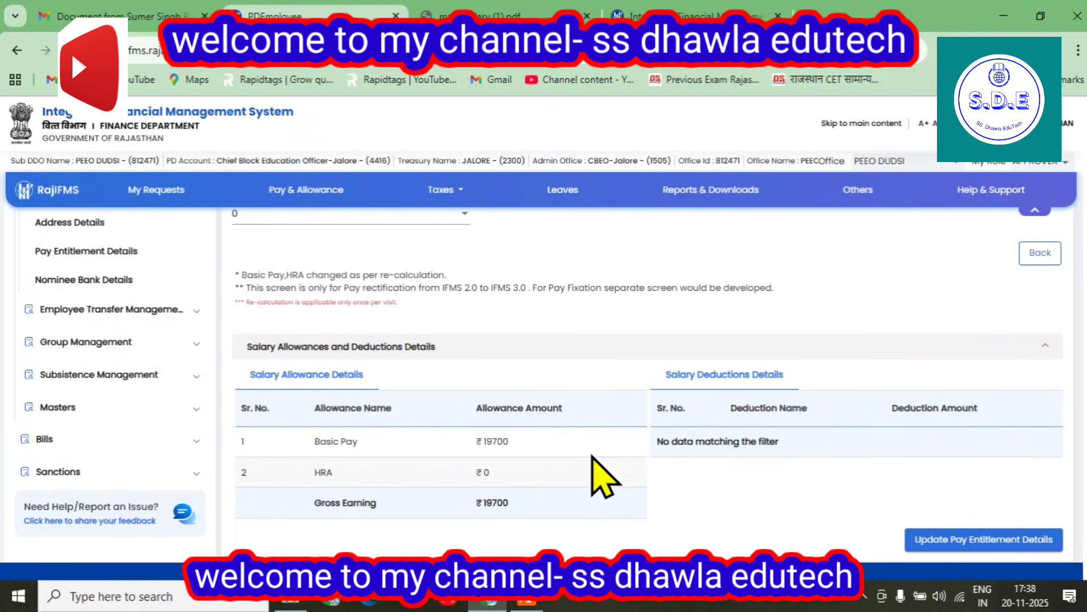
pyautogui.click(983, 542)
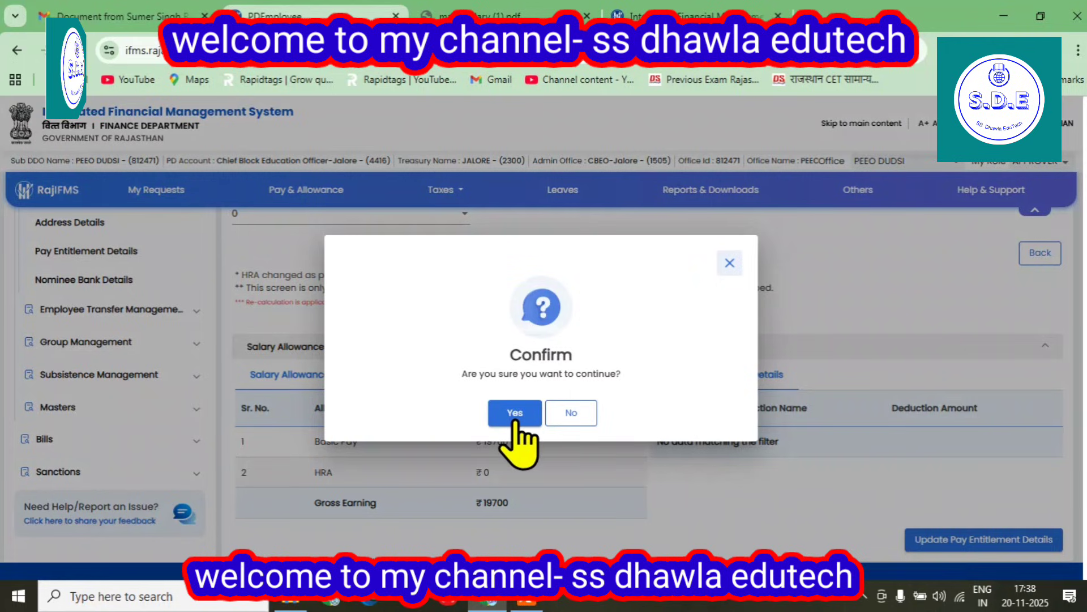
pyautogui.click(514, 412)
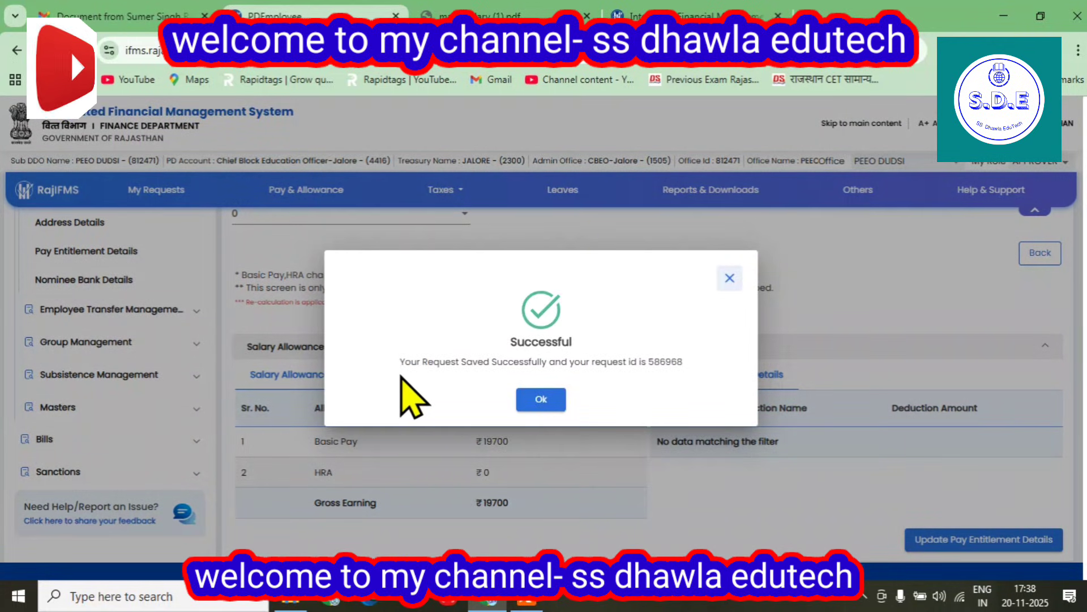
pyautogui.click(542, 405)
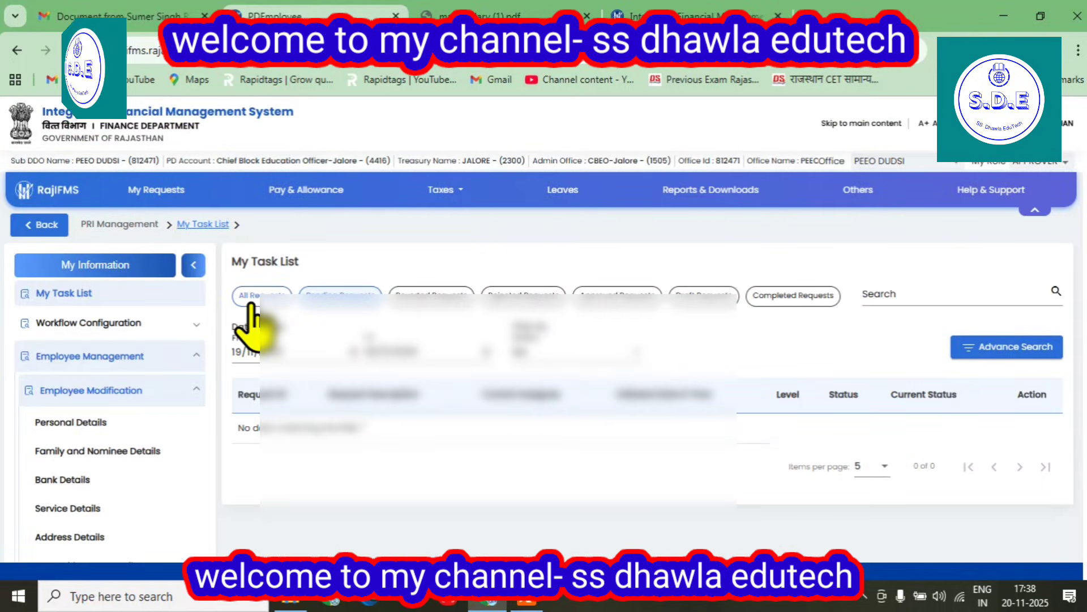
# Step: List all requests in My Task List and review the History Trail Logs of the newly submitted pay entitlement request
pyautogui.click(249, 300)
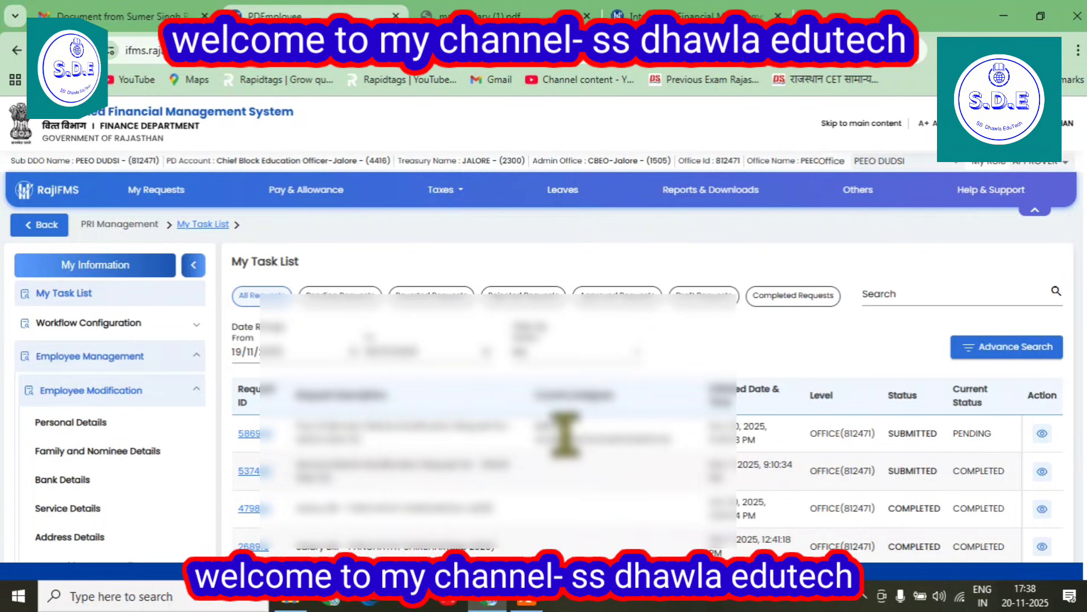
pyautogui.click(1042, 433)
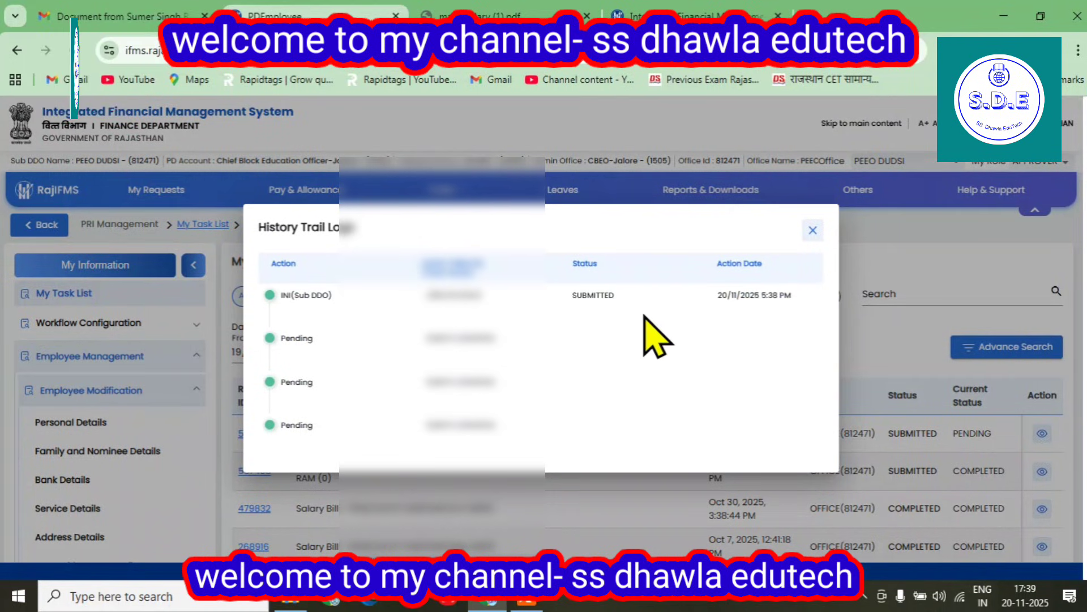
pyautogui.click(812, 230)
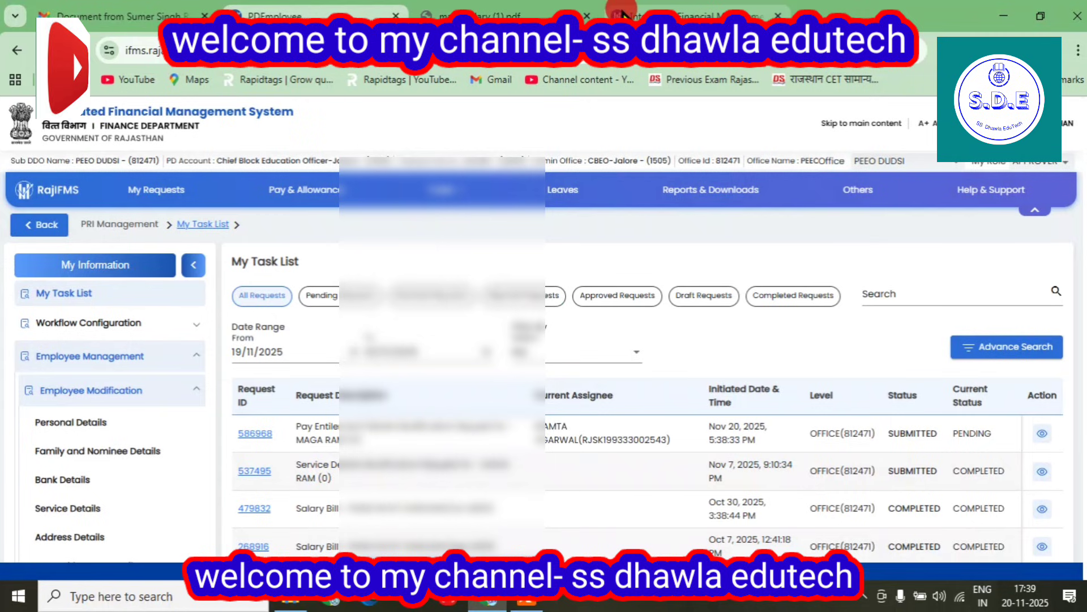